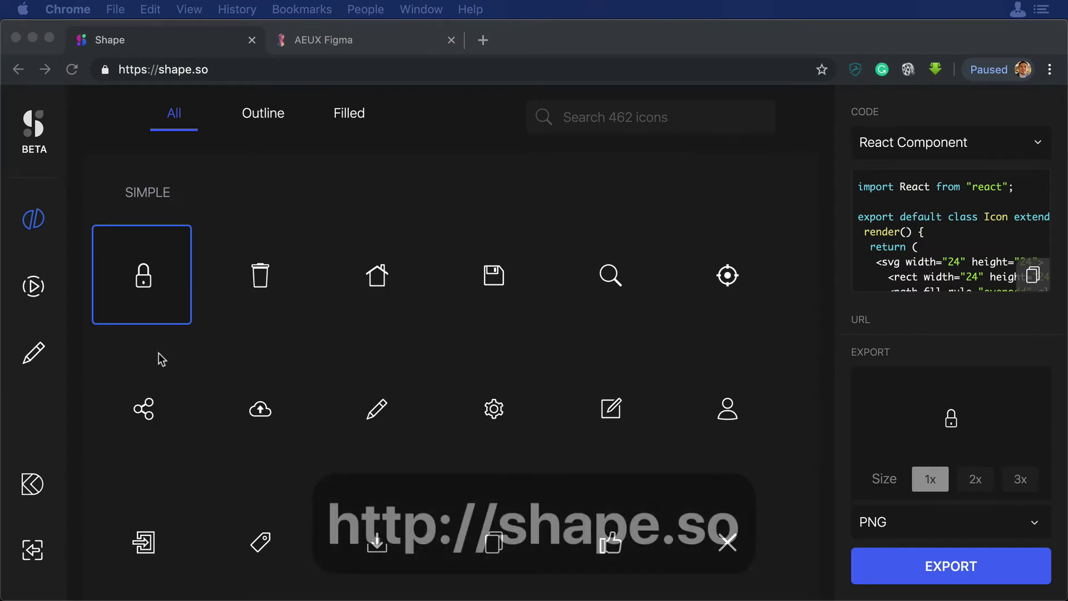
In Shape's illustrations library, find and select the person-on-phone payment illustration.
left_click(36, 352)
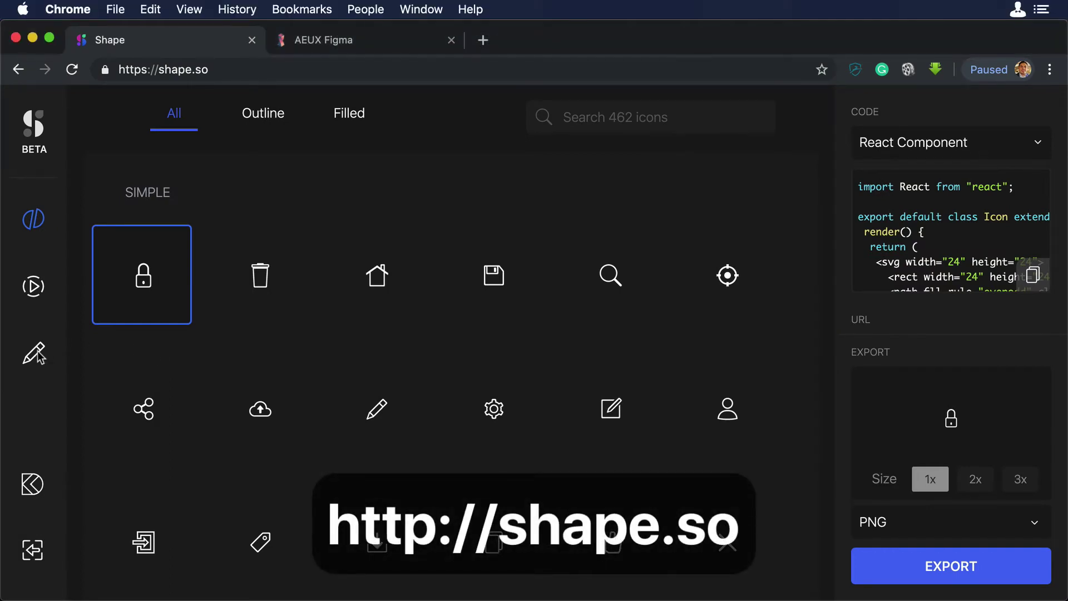
left_click(37, 354)
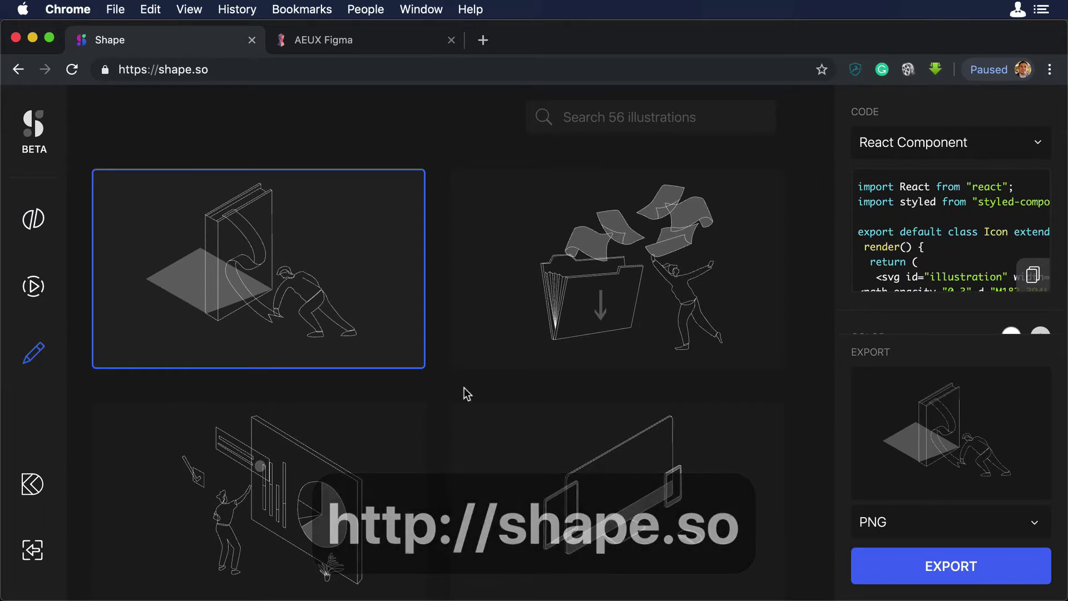
scroll(466, 394, "down", 10)
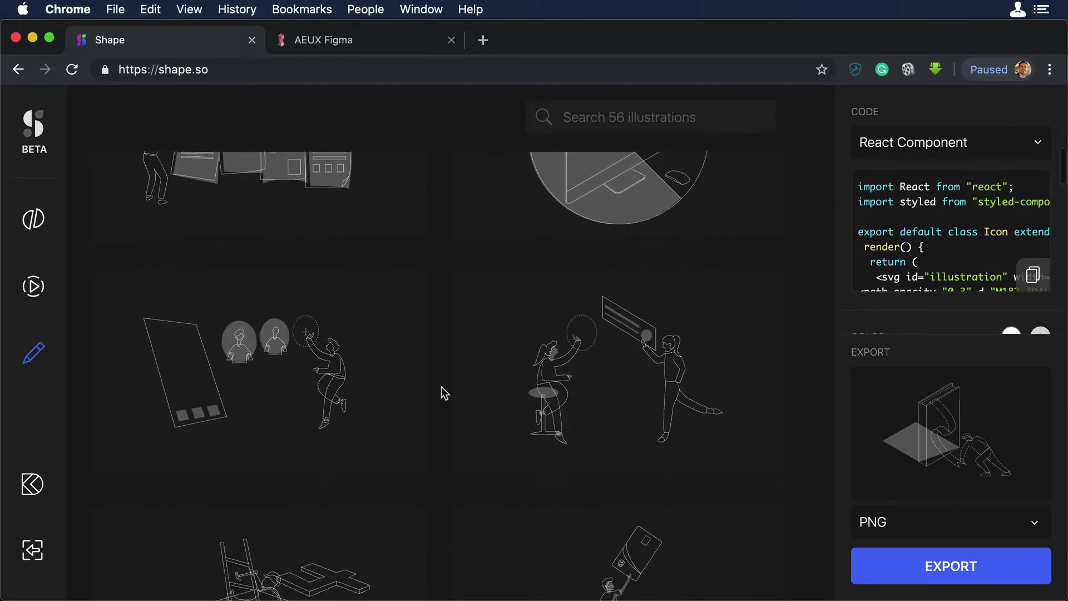
scroll(444, 394, "down", 15)
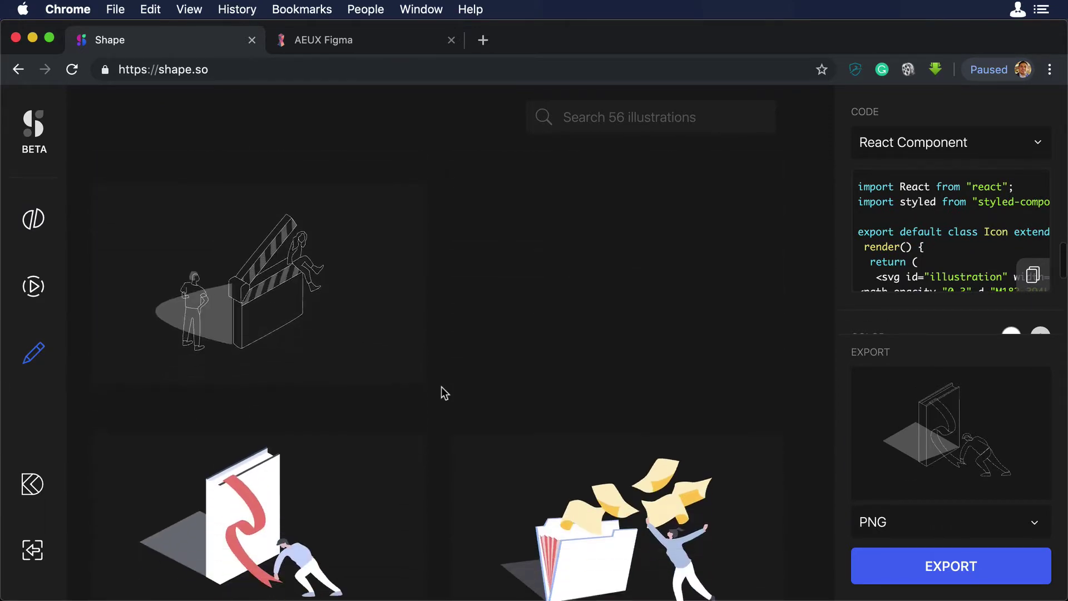
scroll(444, 393, "down", 15)
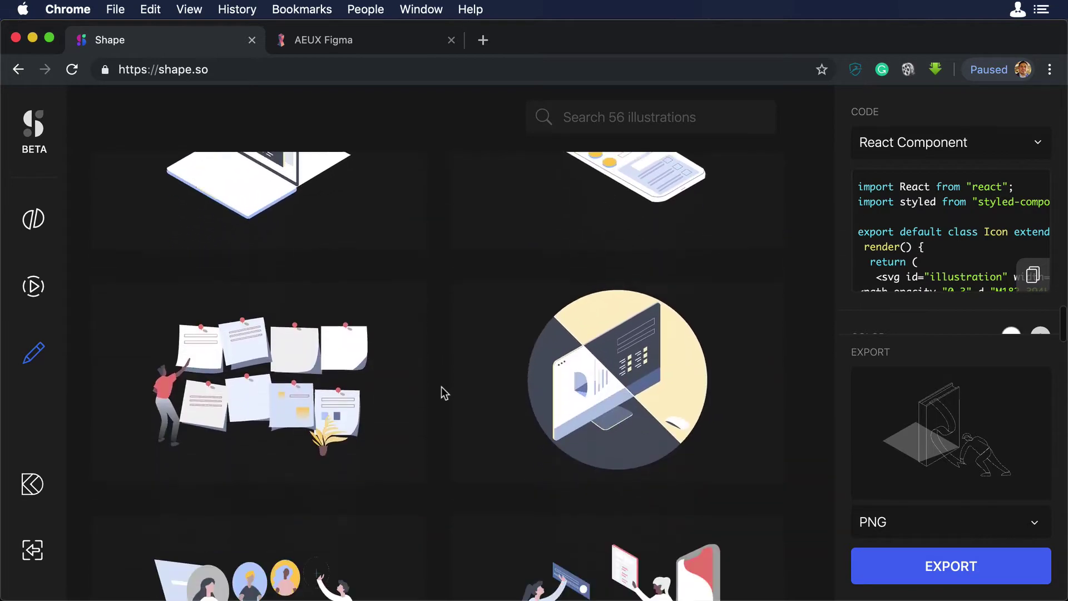
scroll(442, 386, "down", 10)
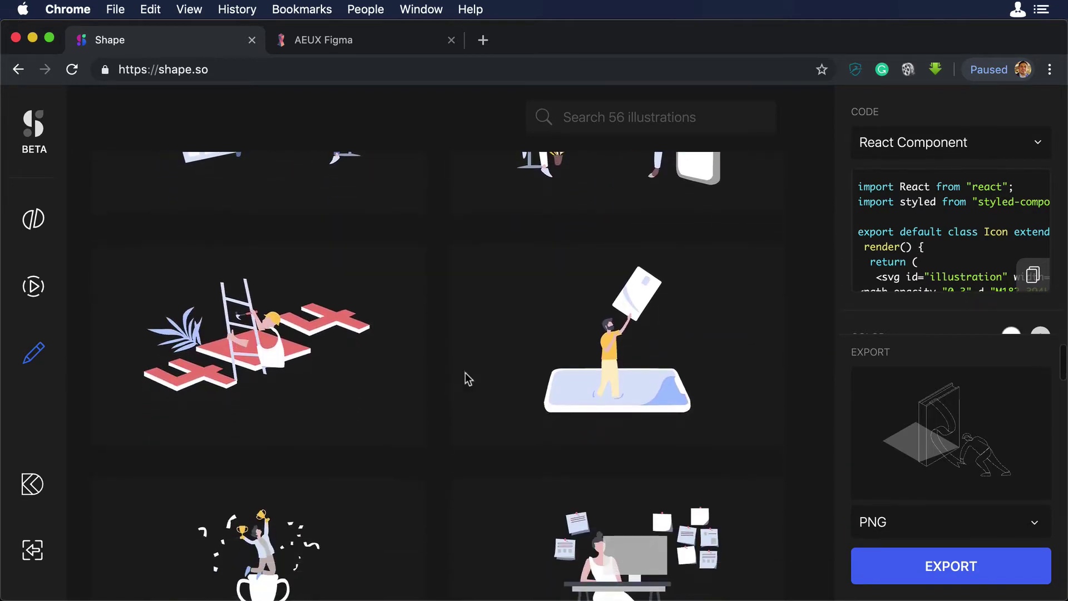
left_click(666, 338)
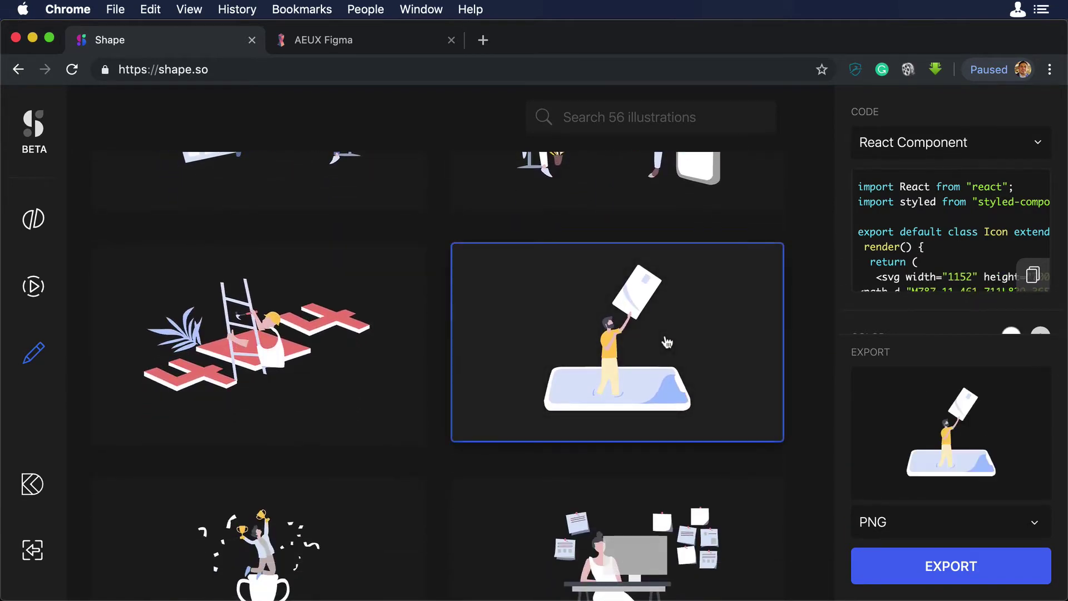
Export the payment illustration as an SVG file (payment-abstract.svg).
left_click(934, 527)
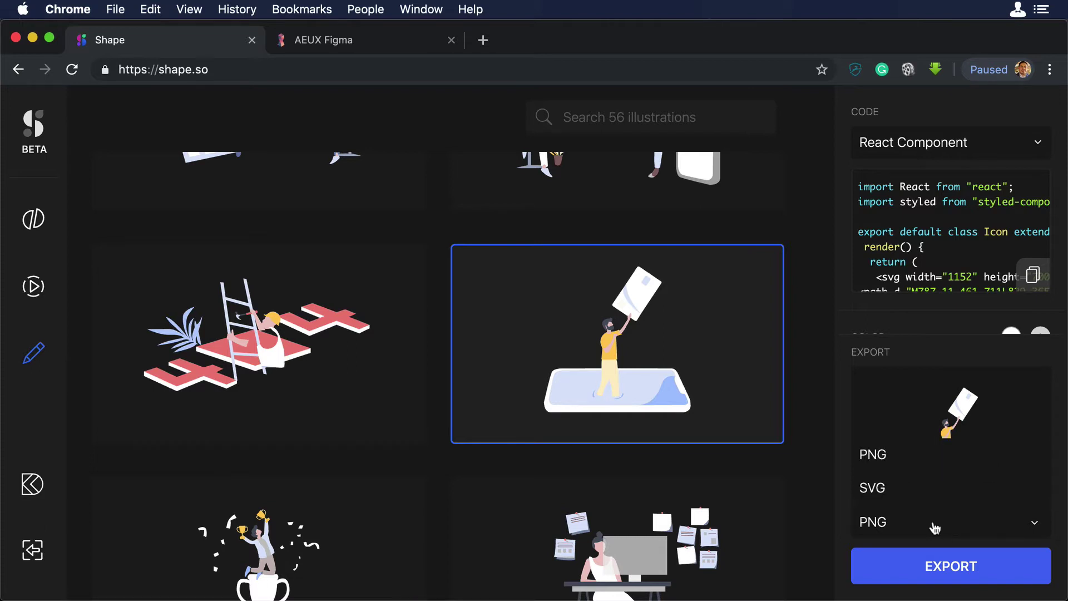
left_click(887, 493)
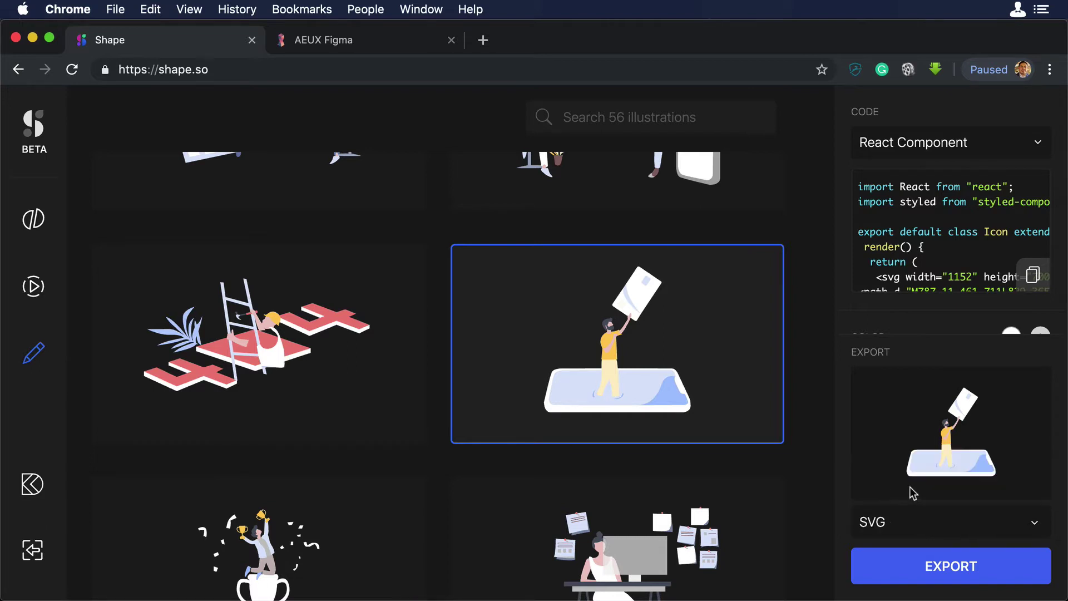
left_click(951, 566)
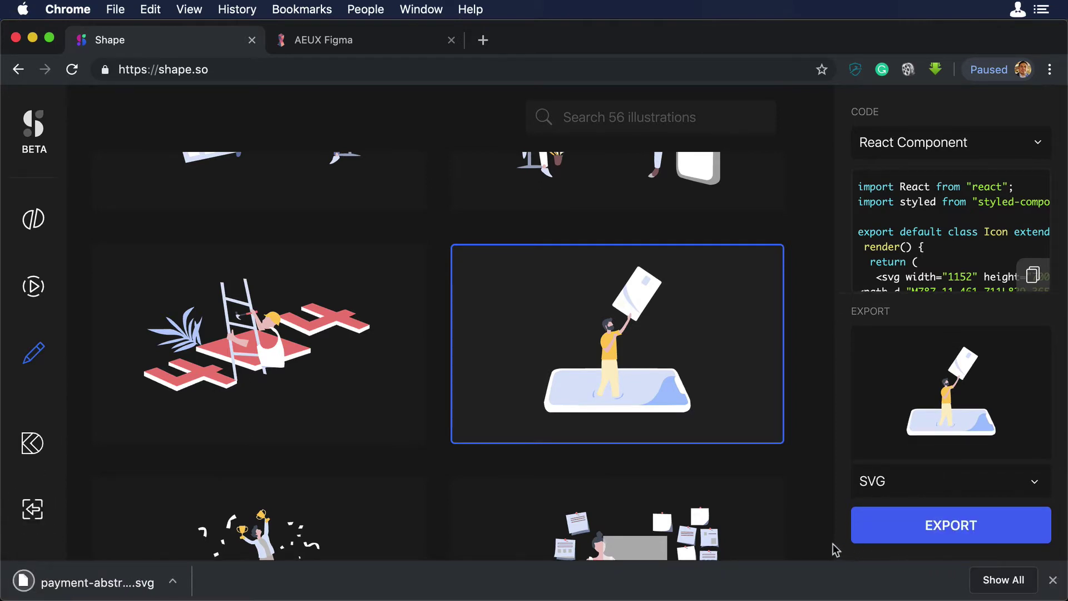
Drag payment-abstract.svg from Downloads onto the Figma canvas and move the 1152×700 frame toward centre.
key("super+Tab")
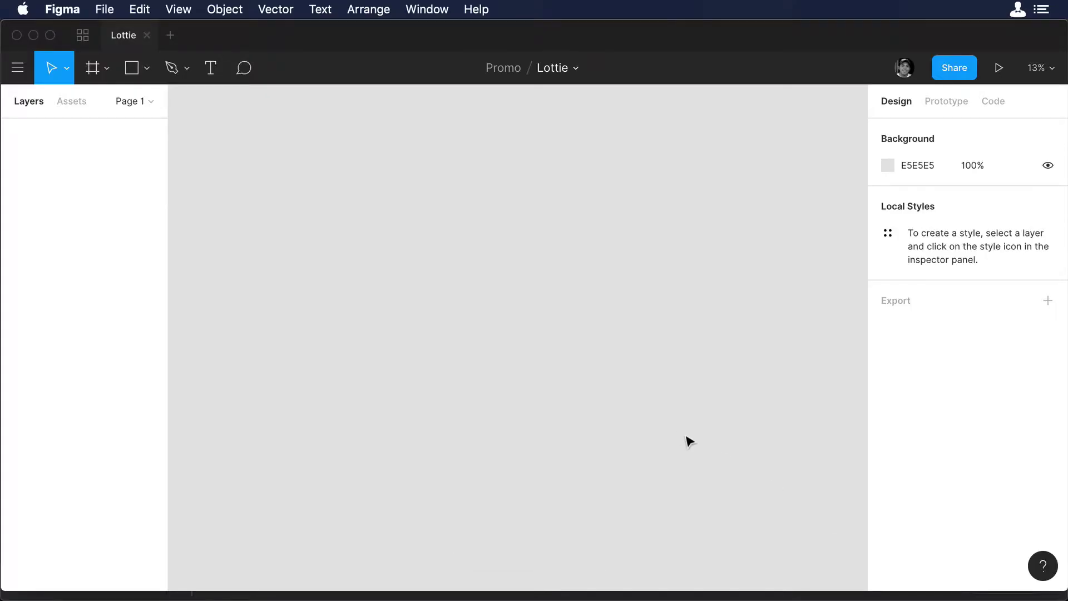
key("super+Tab")
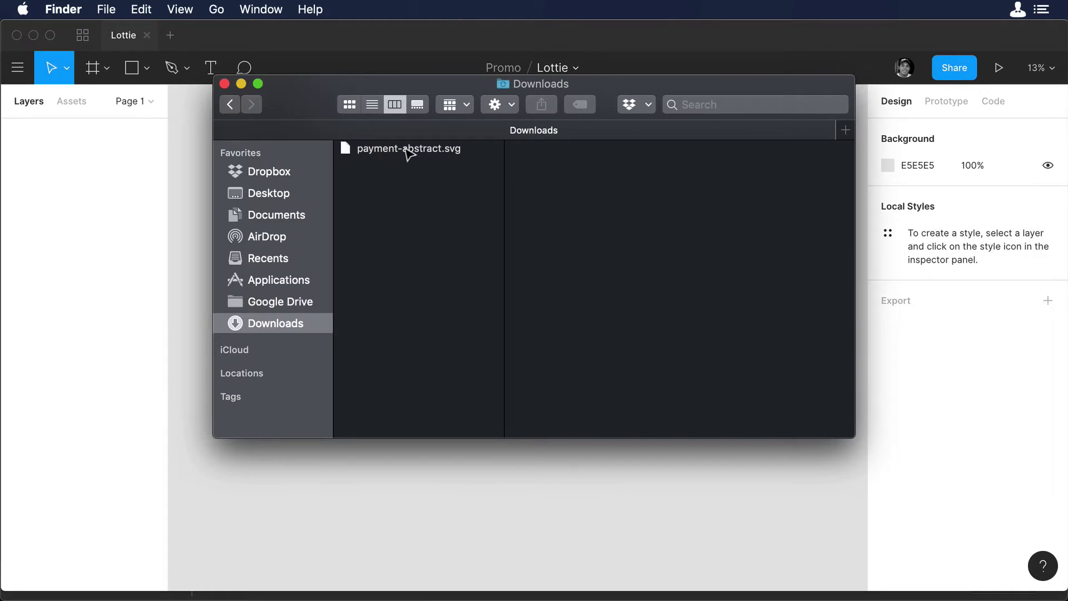
left_click_drag(409, 153, 598, 473)
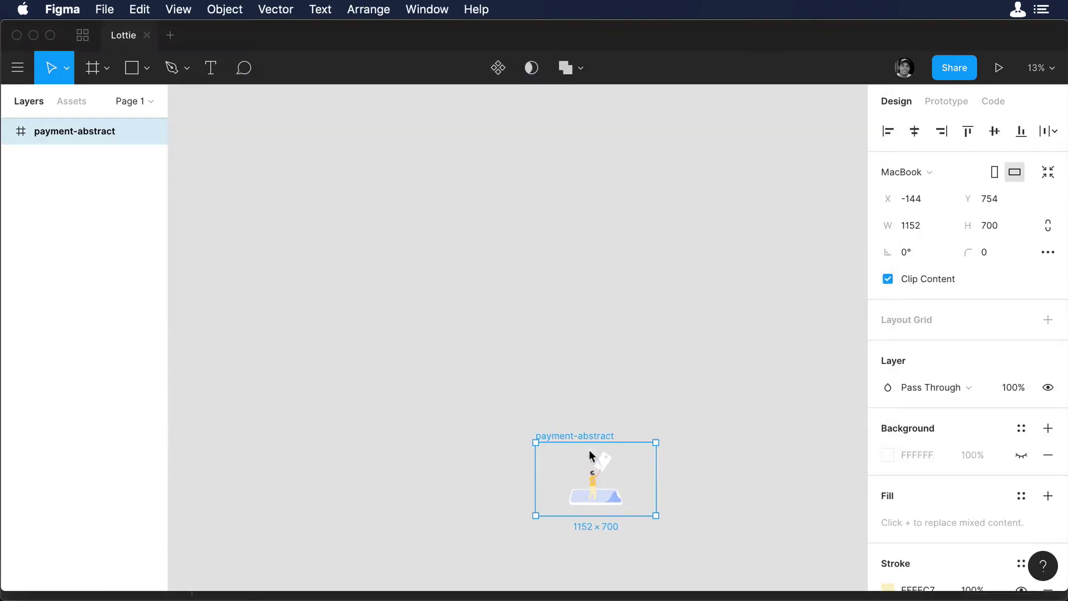
left_click_drag(564, 440, 517, 318)
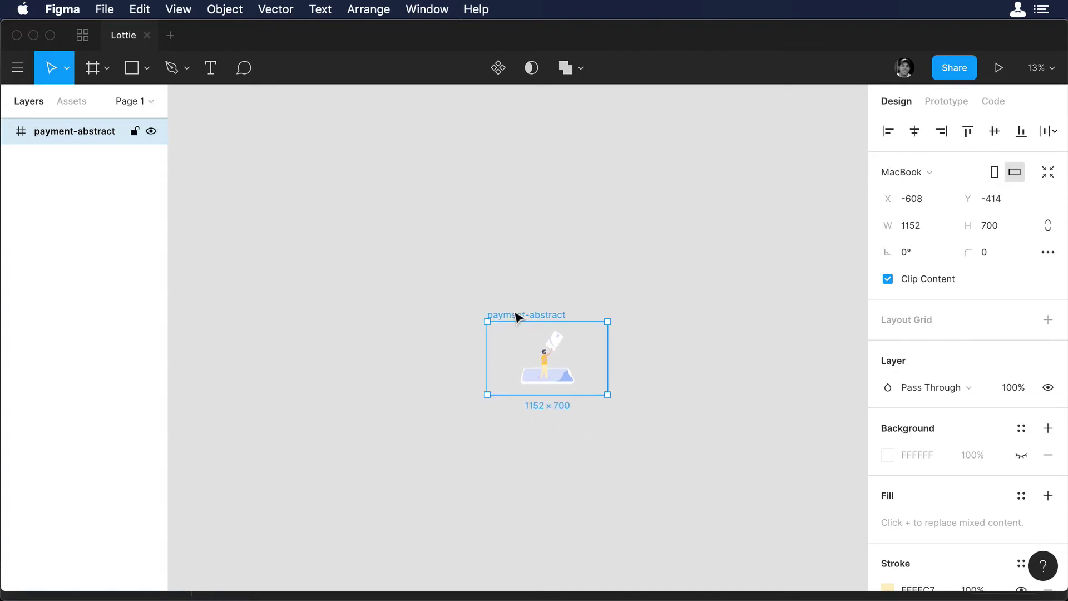
Draw a 1920×1080 Frame and drag the payment-abstract illustration inside it.
key("shift+super")
left_click(110, 75)
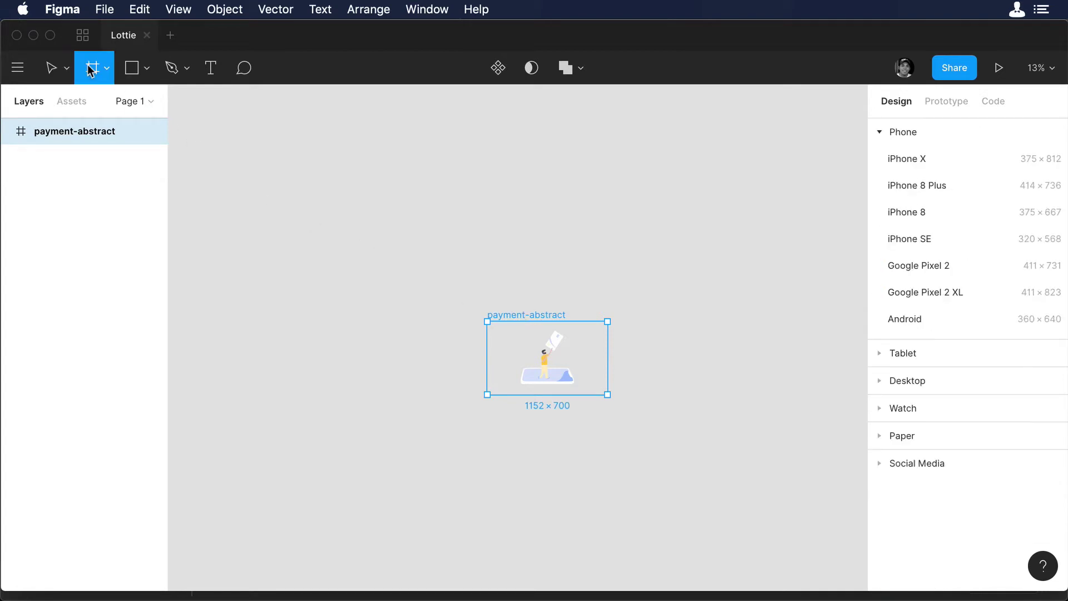
left_click_drag(352, 161, 569, 251)
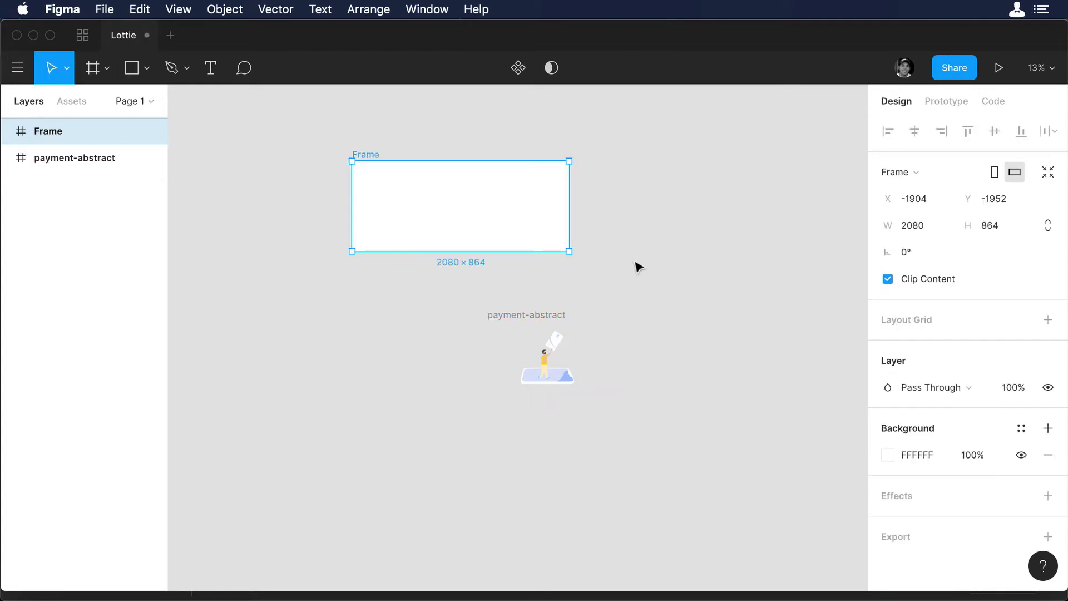
left_click(920, 225)
type("1920")
key("Tab")
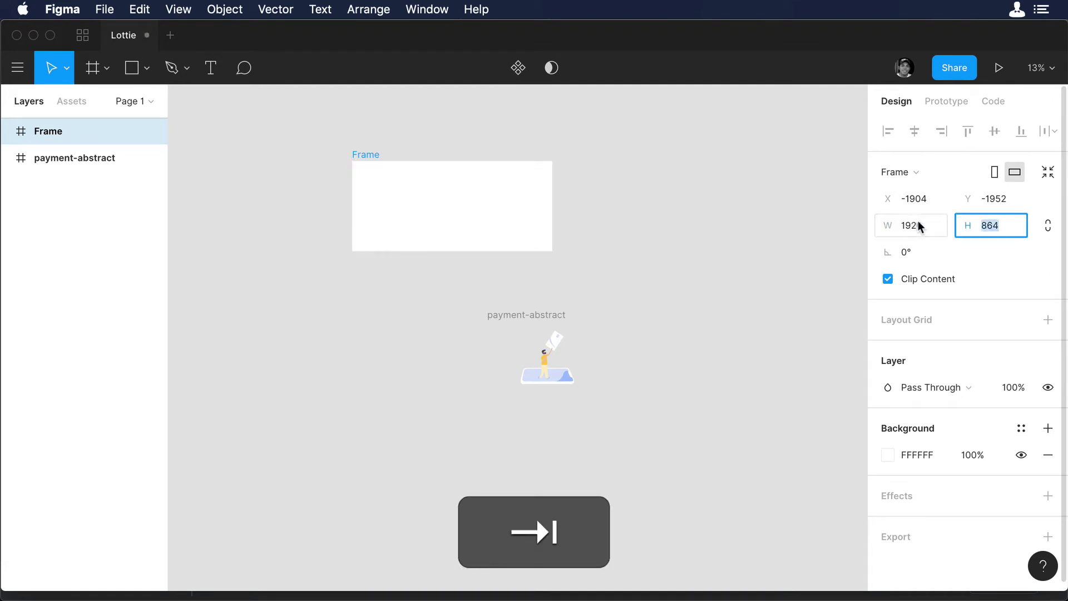
type("1080")
key("Return")
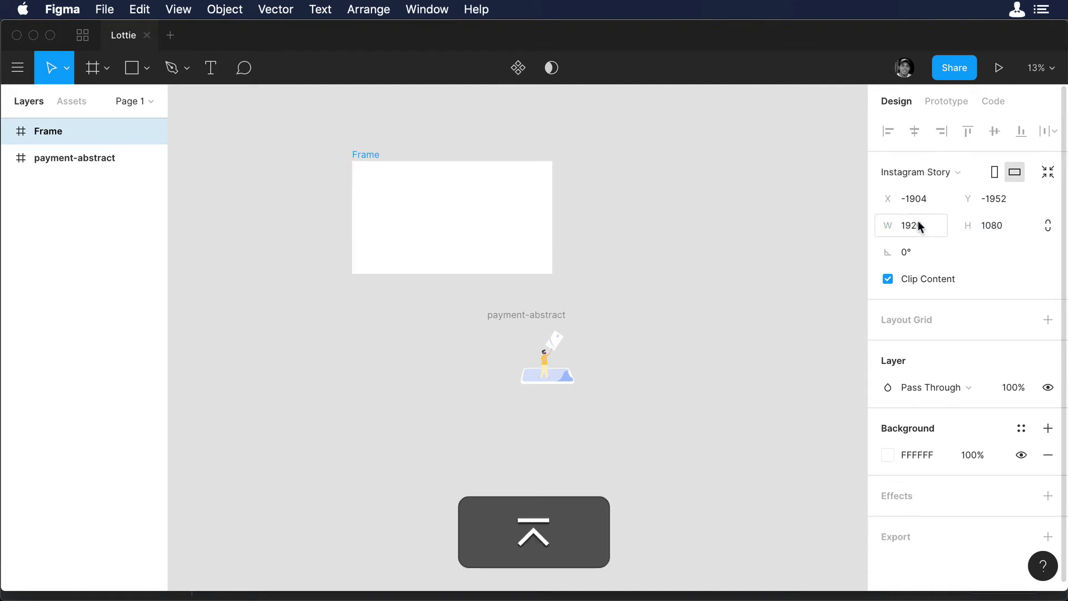
left_click(522, 319)
left_click_drag(526, 317, 432, 172)
Ungroup payment-abstract into separate vector layers and deselect everything.
right_click(69, 159)
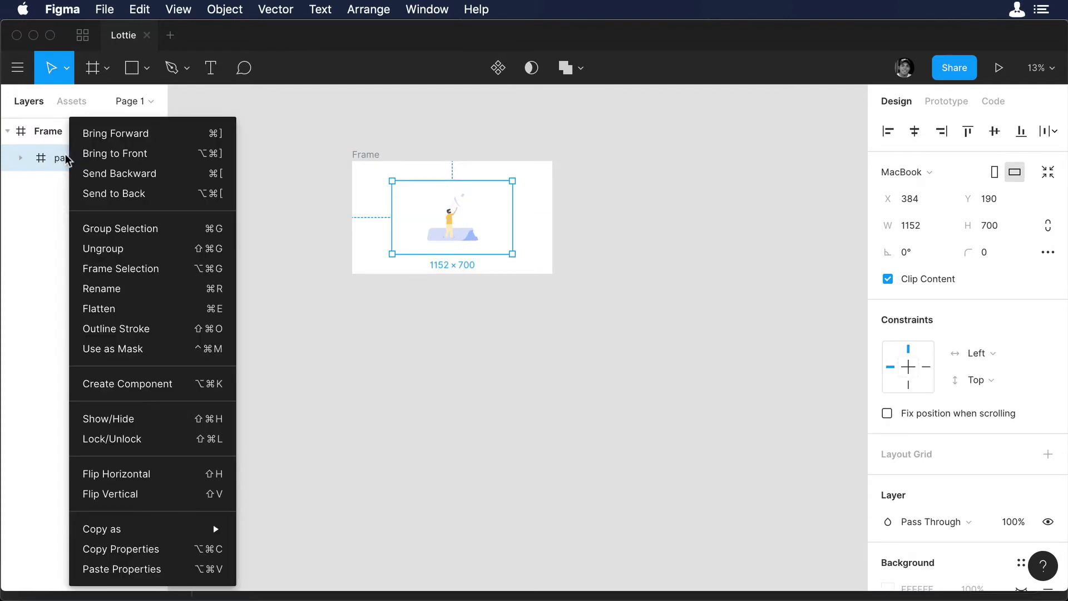
left_click(118, 249)
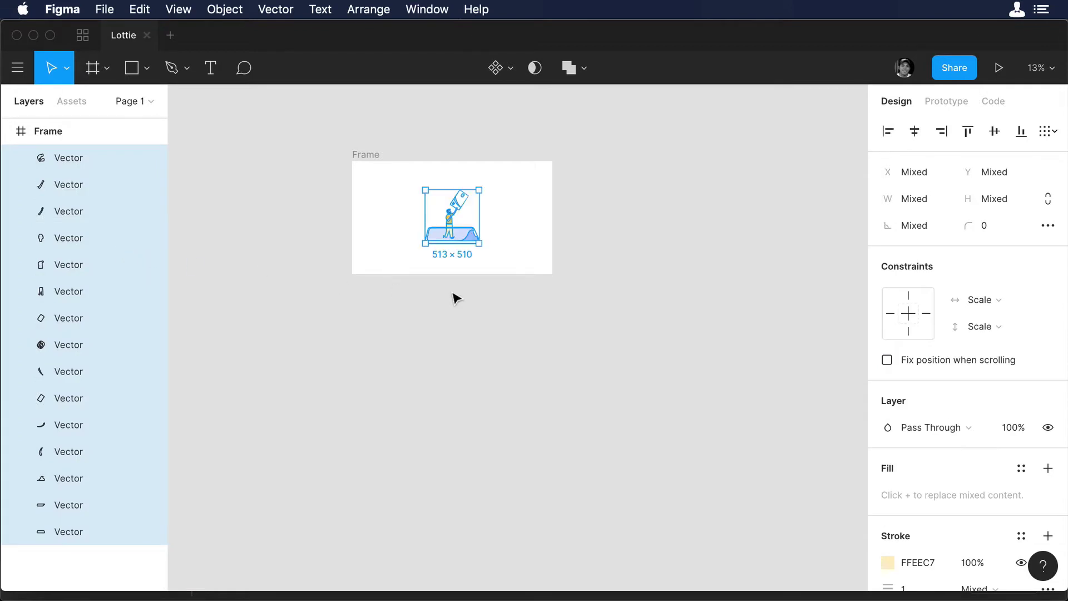
left_click(497, 299)
Zoom the canvas to 50% and inspect the phone's water shape and the yellow shirt shape.
scroll(507, 305, "up", 3)
key("super+equal")
key("super+equal")
scroll(507, 305, "down", 3)
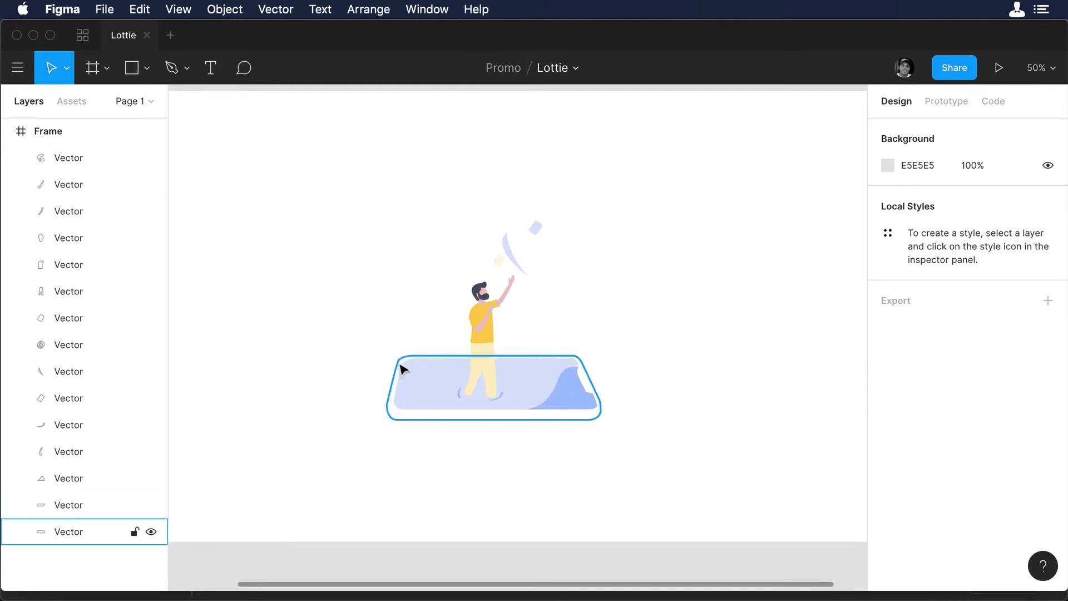
left_click(400, 366)
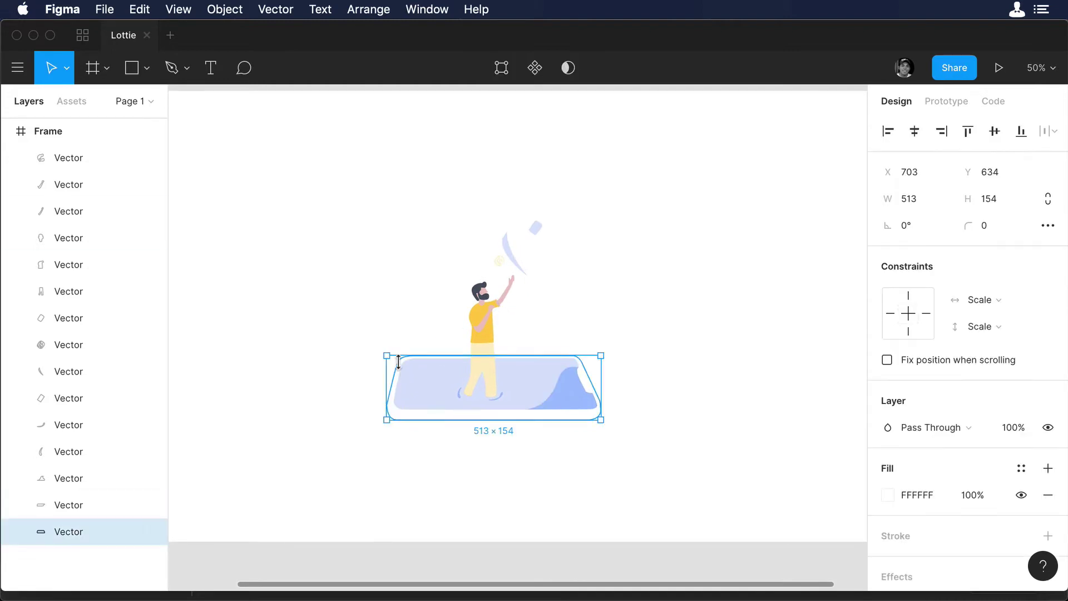
left_click(489, 339)
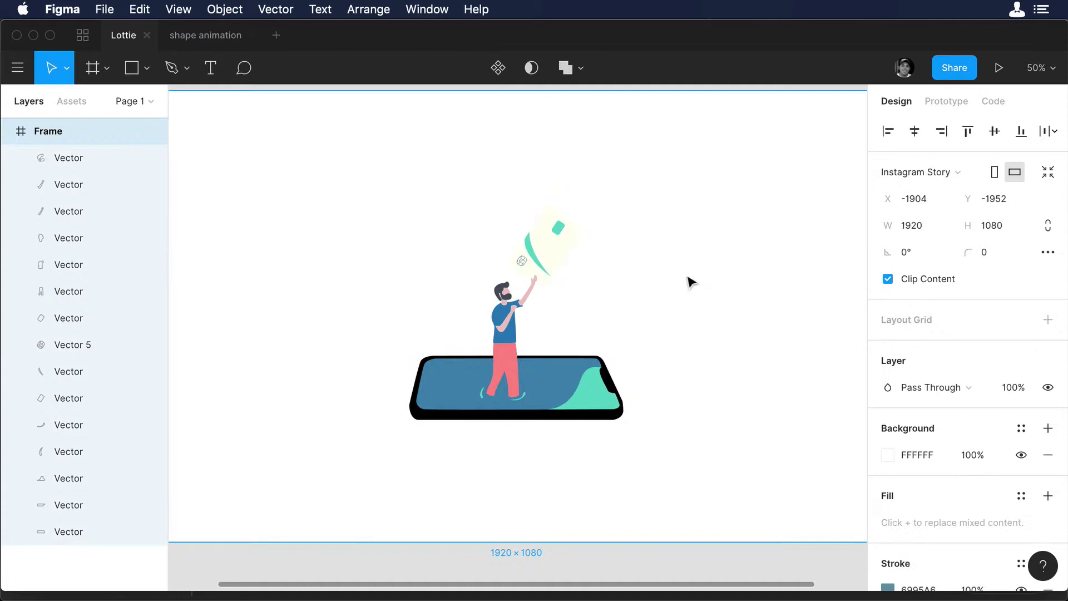
scroll(693, 282, "left", 3)
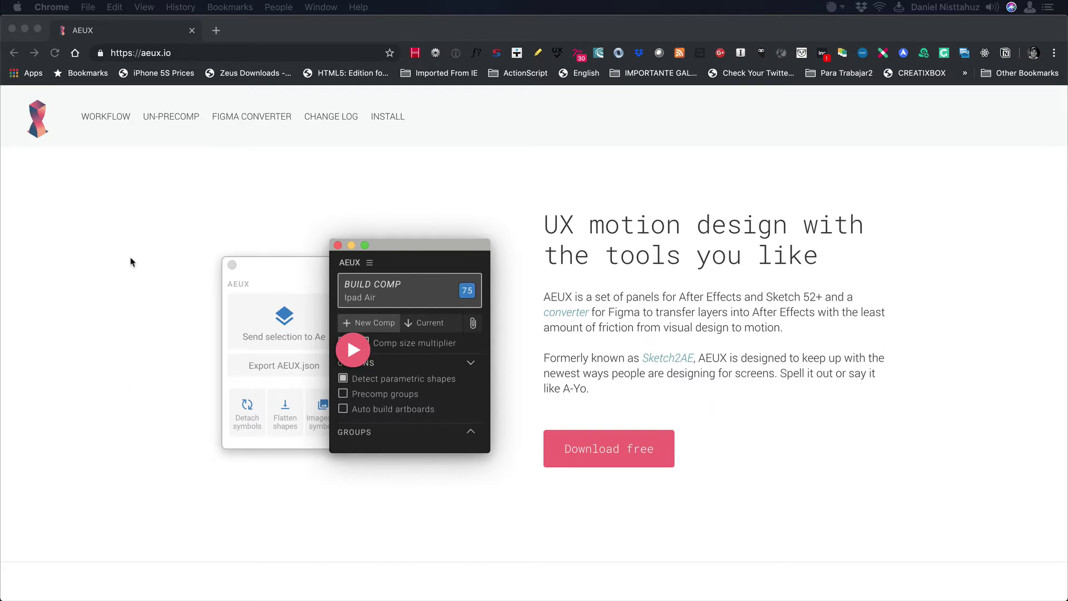
Download the AEUX v0.6.9 package as AEUX (2).zip from aeux.io's install section.
scroll(133, 262, "down", 1)
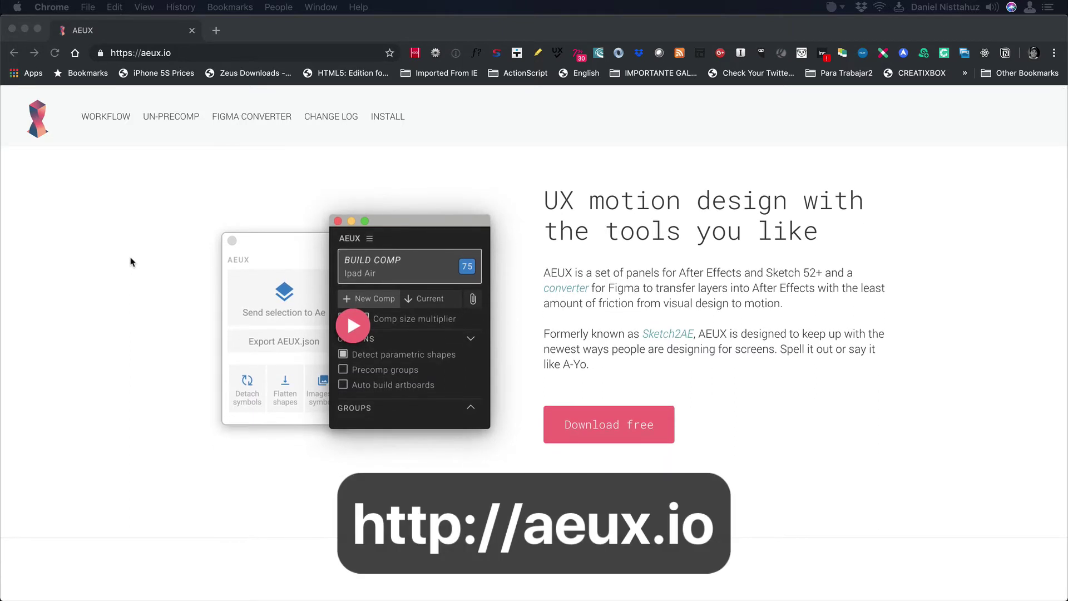
scroll(663, 432, "up", 1)
left_click(664, 433)
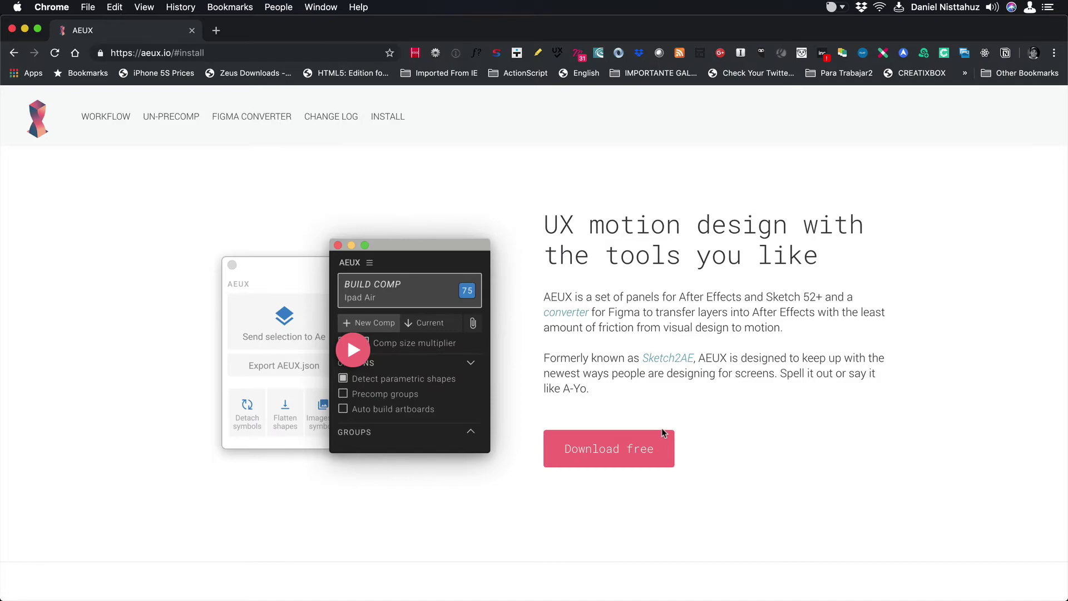
left_click(617, 451)
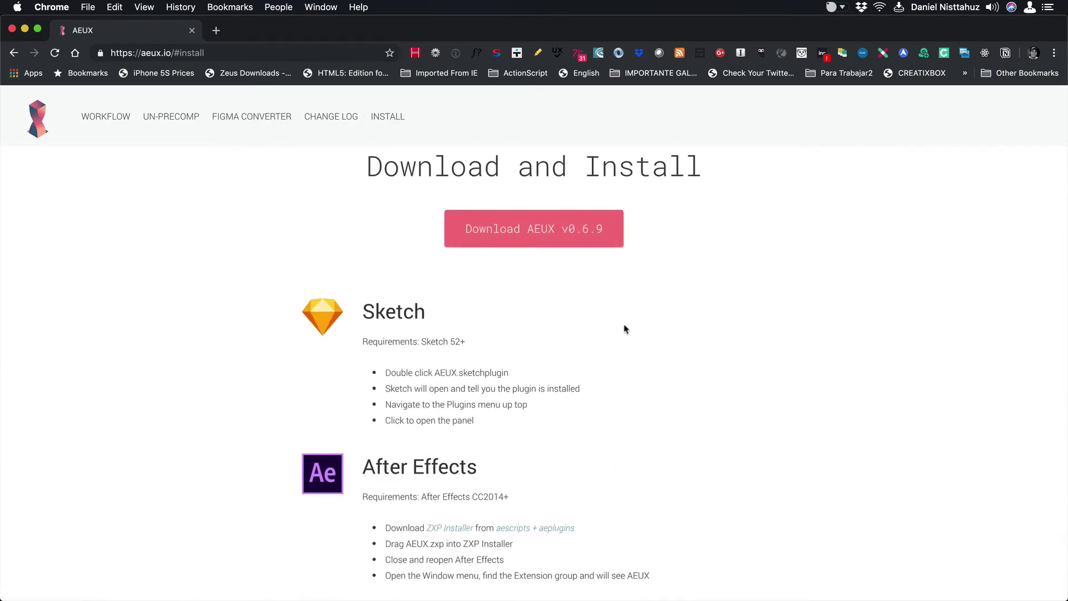
scroll(511, 264, "down", 1)
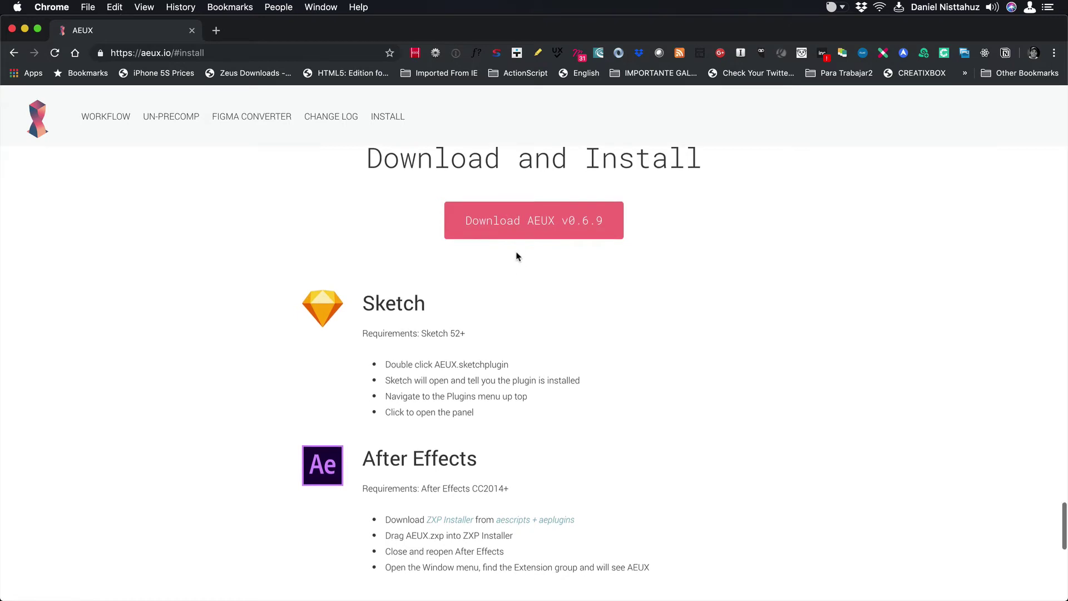
left_click(540, 217)
scroll(639, 296, "down", 3)
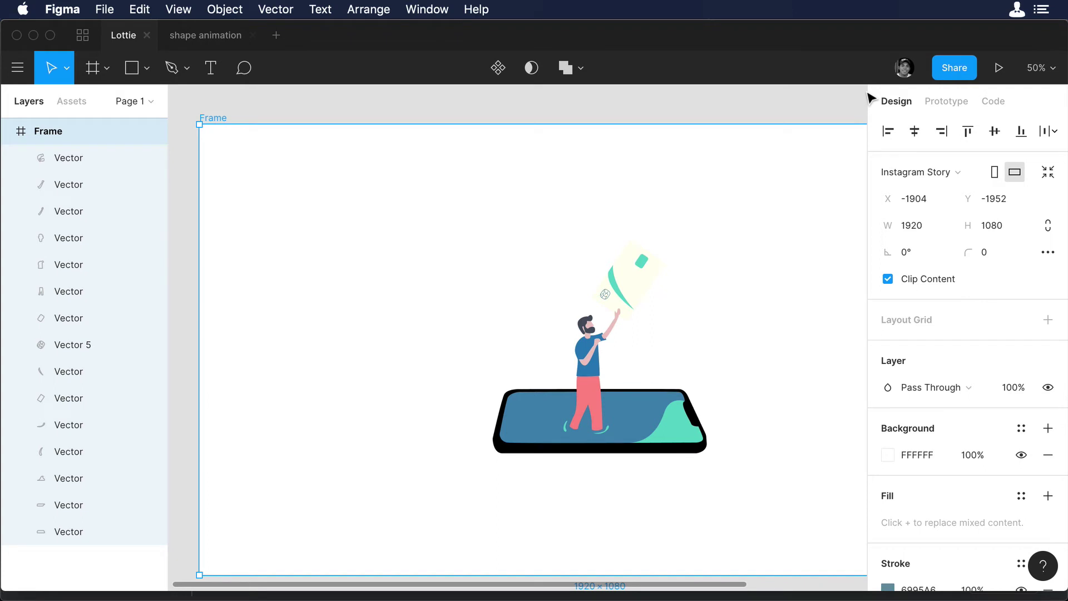
Copy a link to the Lottie file's frame from Figma's Share dialog and return to the browser.
left_click(953, 70)
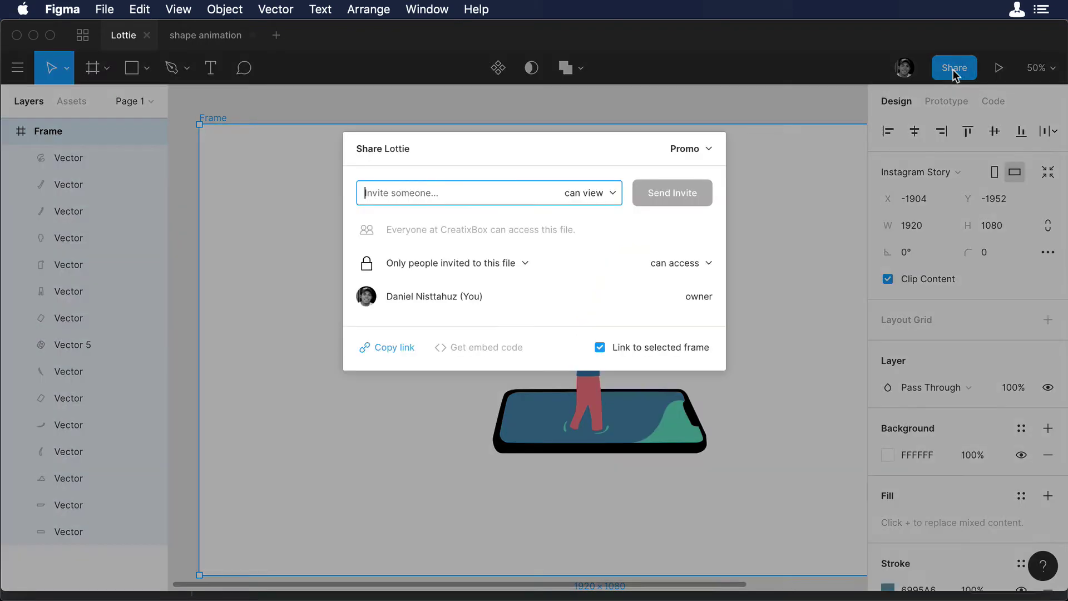
left_click(406, 347)
key("super+Tab")
key("super+Tab")
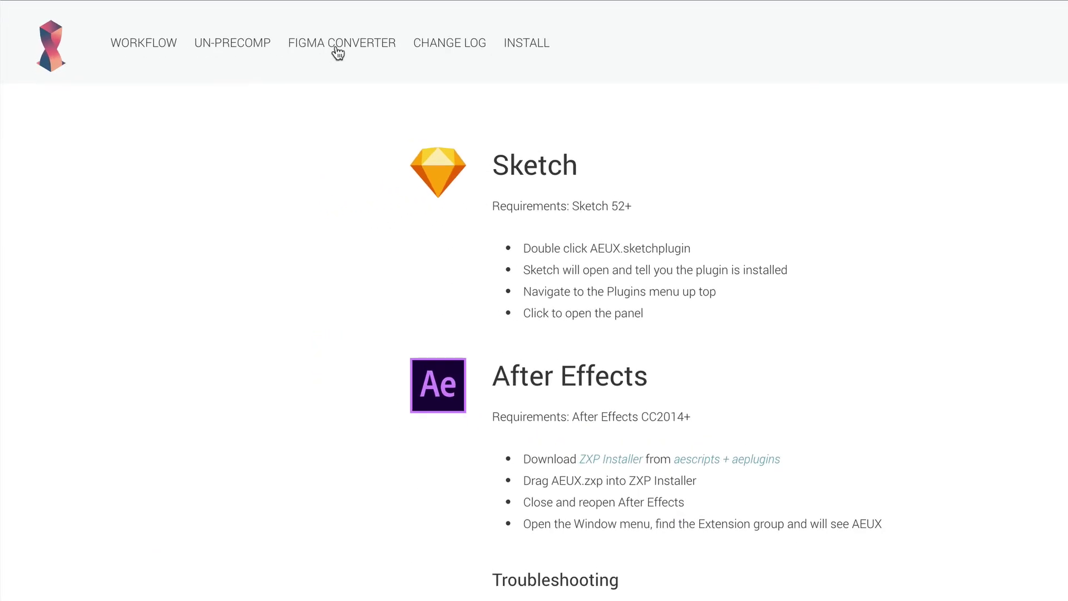
Paste the Figma link into the AEUX Figma Converter and download the 1920×1080 Frame as AEUX.json.
left_click(340, 50)
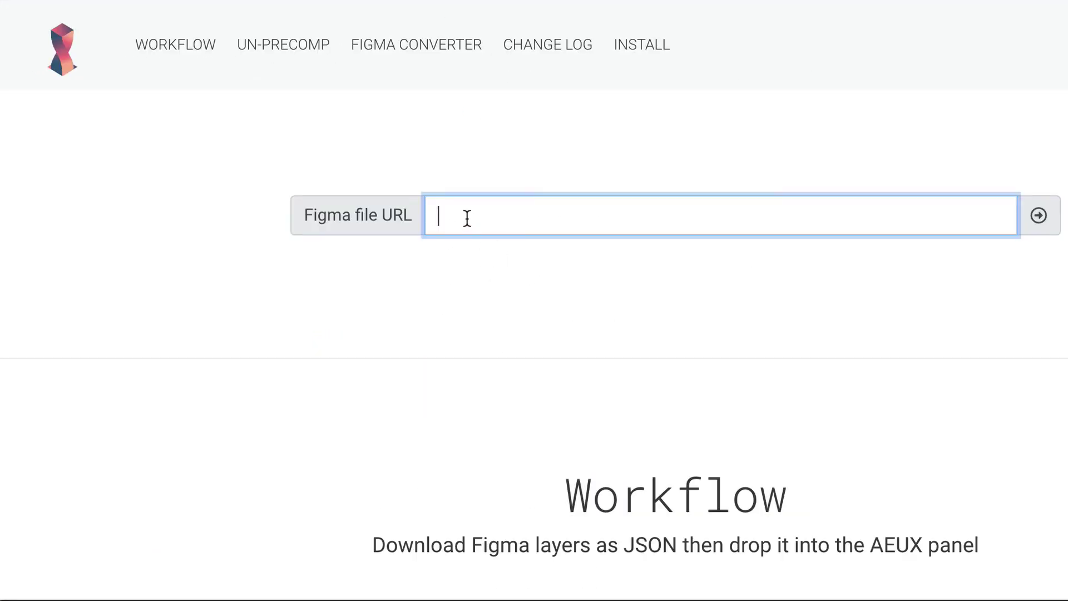
key("super+v")
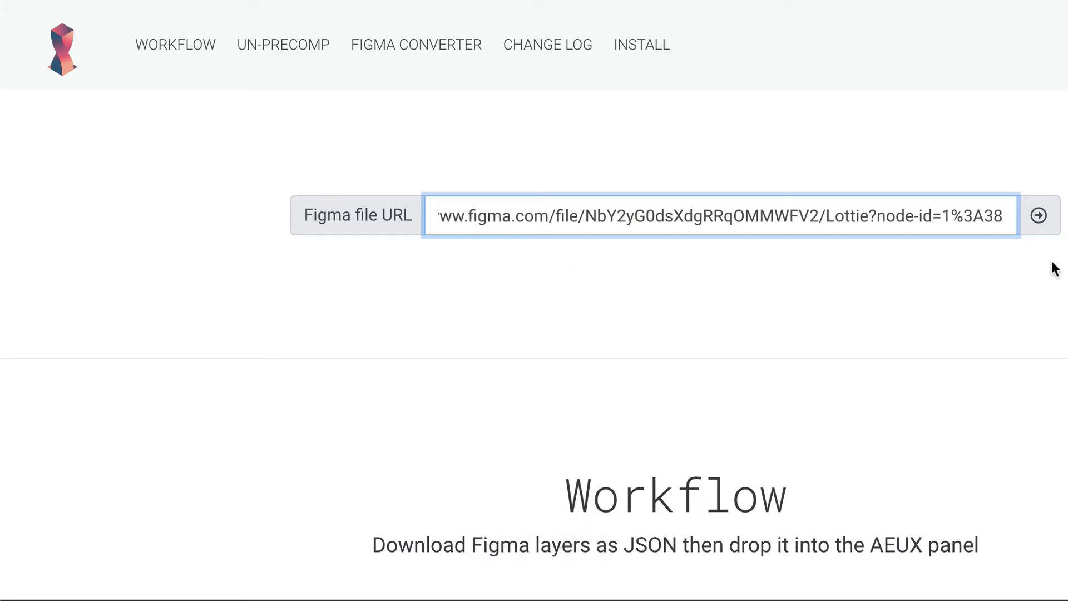
left_click(1037, 217)
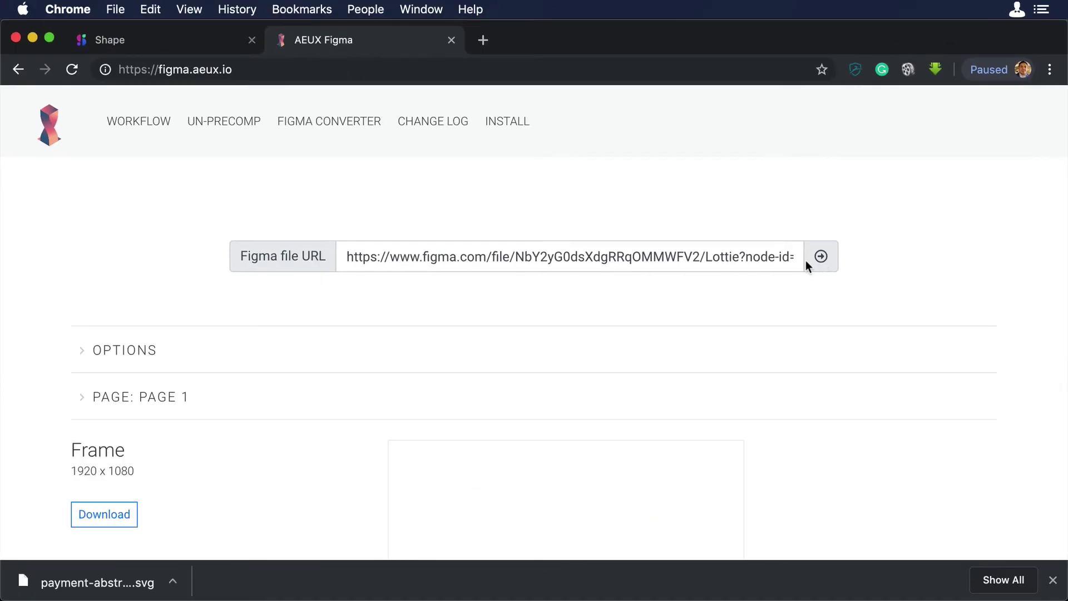
scroll(535, 318, "down", 3)
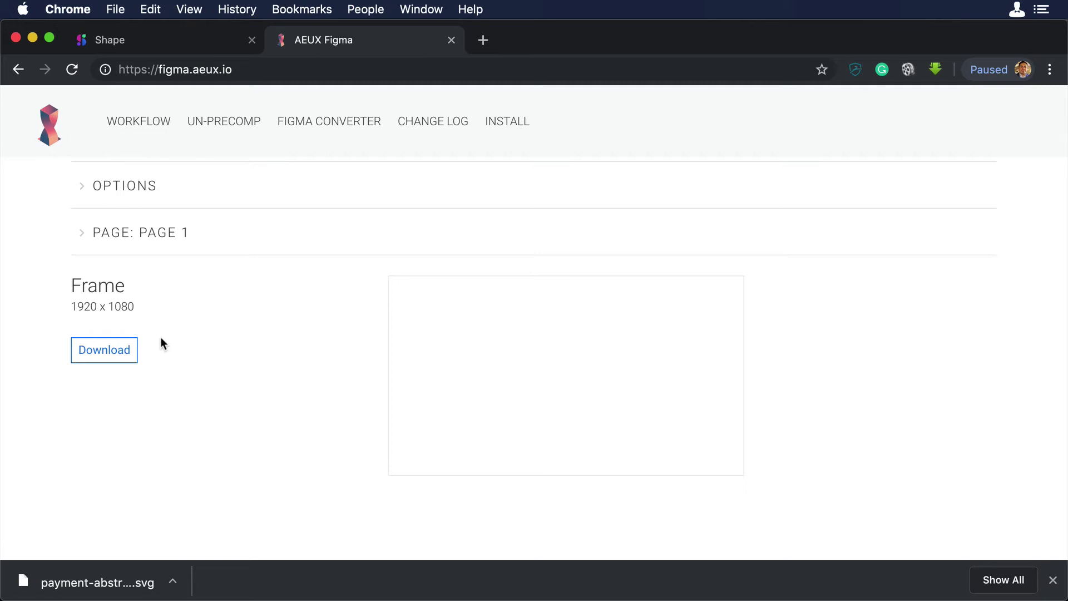
left_click(125, 355)
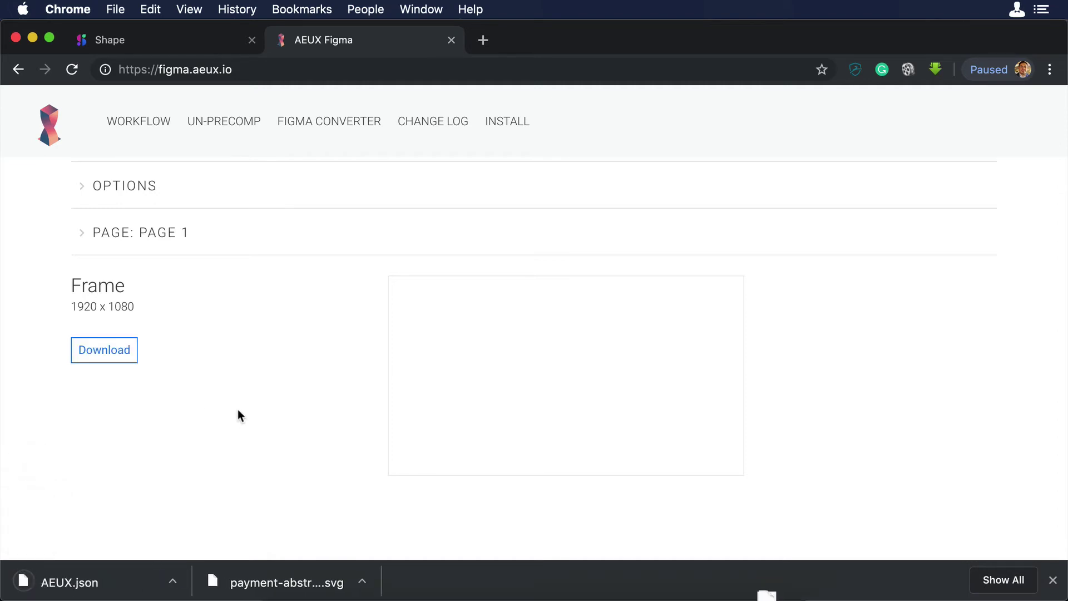
In After Effects, set up a new 1920×1080 composition named figma.
key("super+Tab")
key("super+Tab")
key("super+Tab")
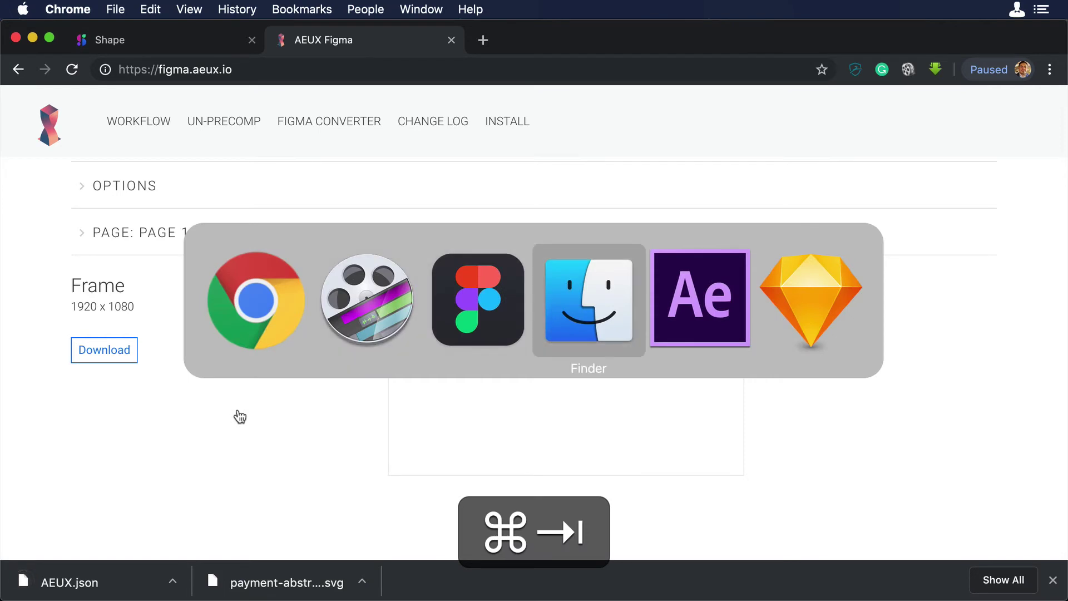
key("super+Tab")
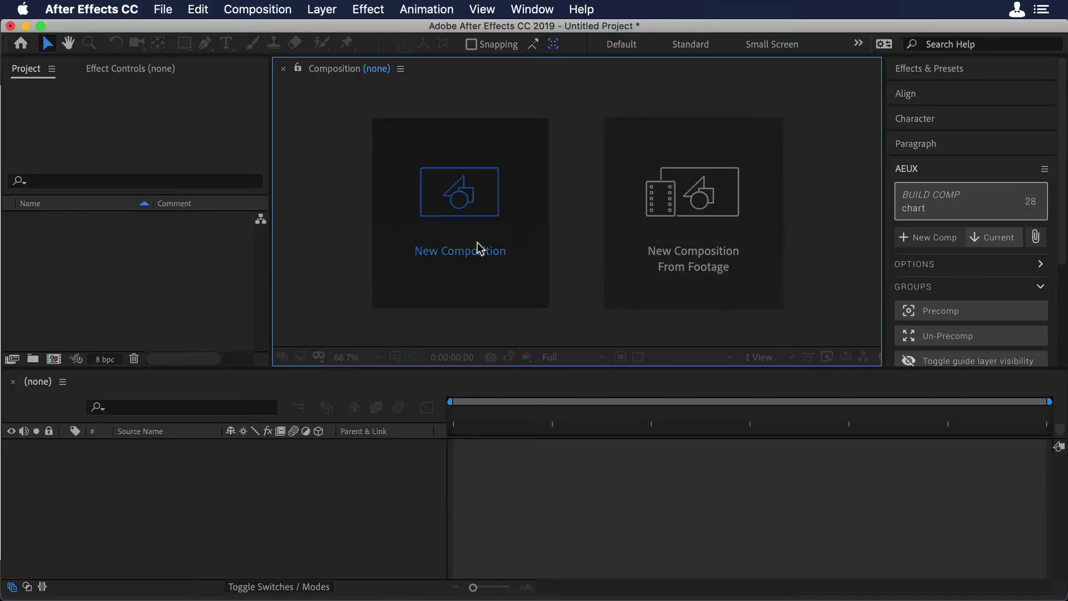
left_click(478, 243)
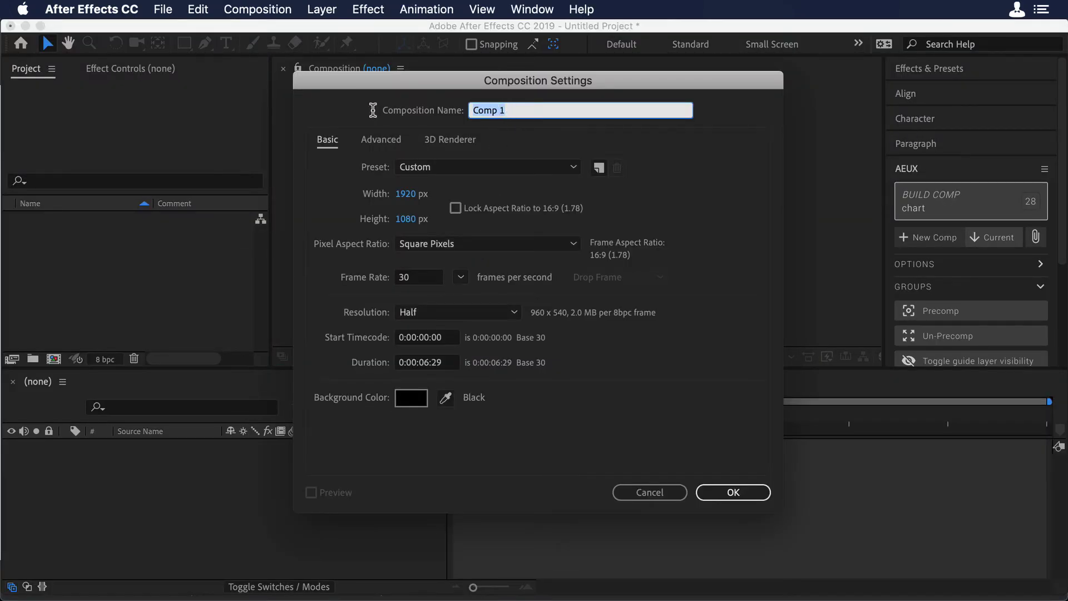
type("figma")
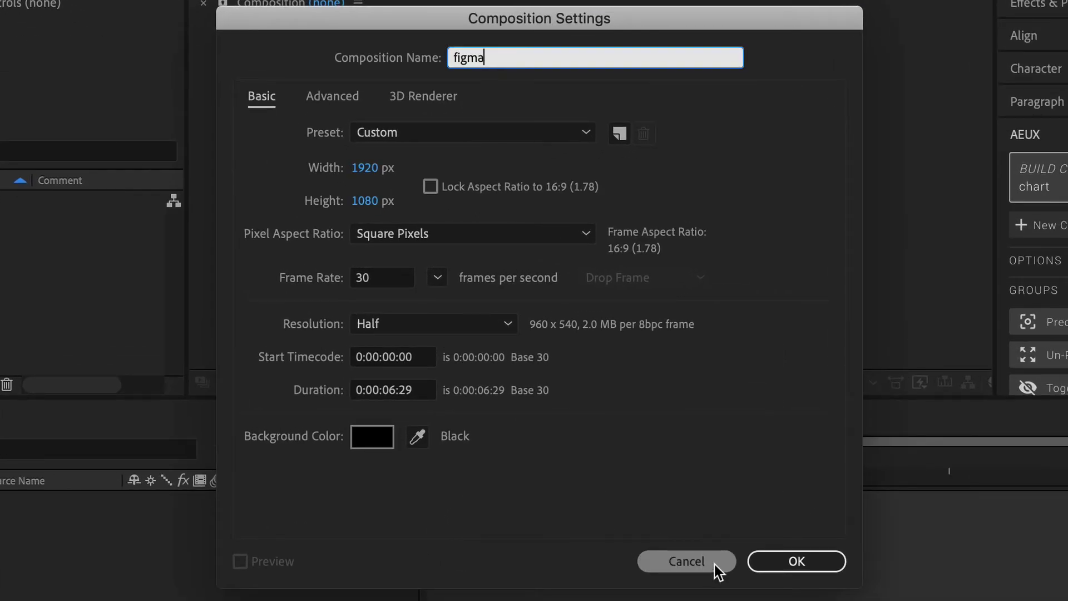
Create the figma comp, open the AEUX panel via Window > Extensions, and choose AEUX.json from Downloads.
left_click(775, 561)
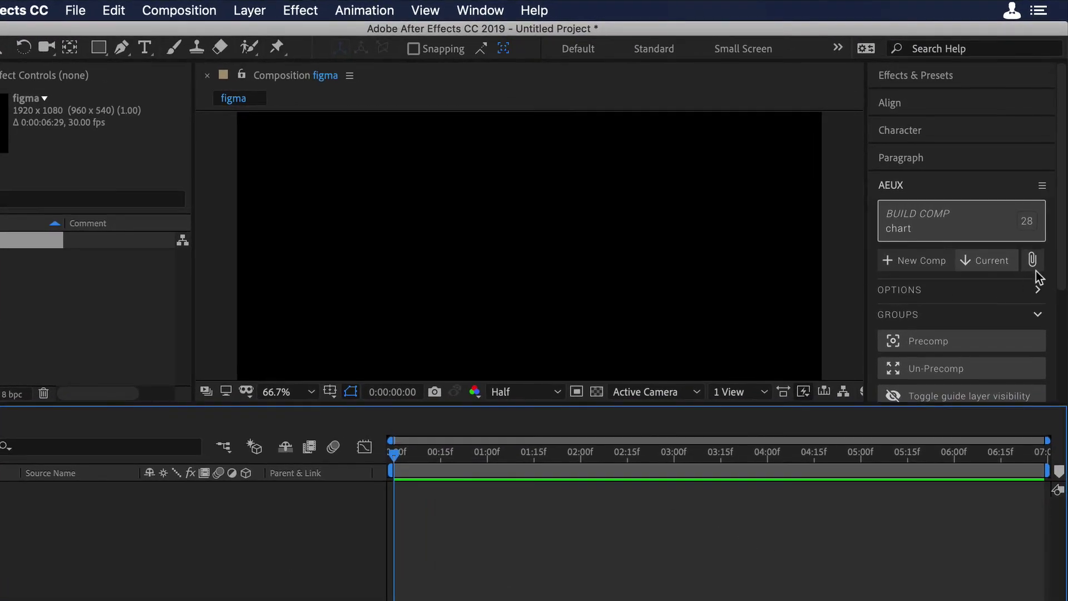
left_click(1036, 267)
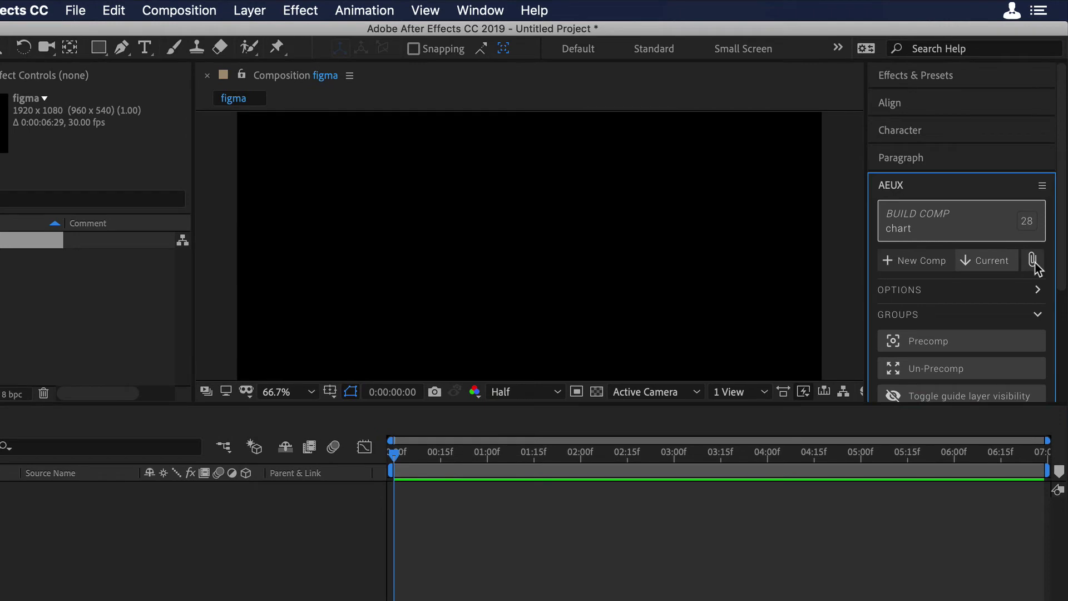
left_click(453, 7)
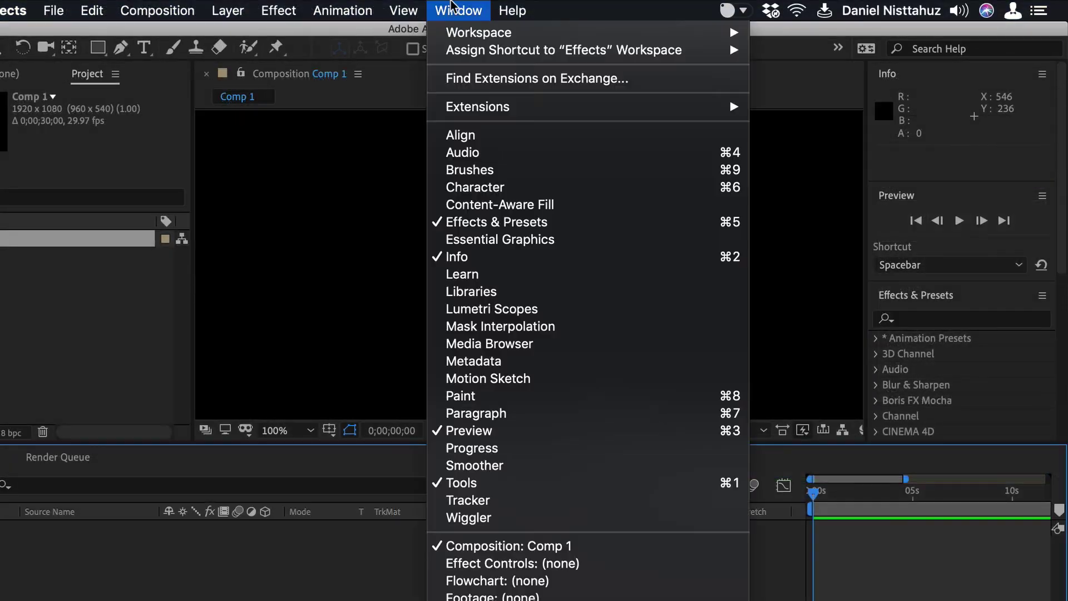
mouse_move(510, 107)
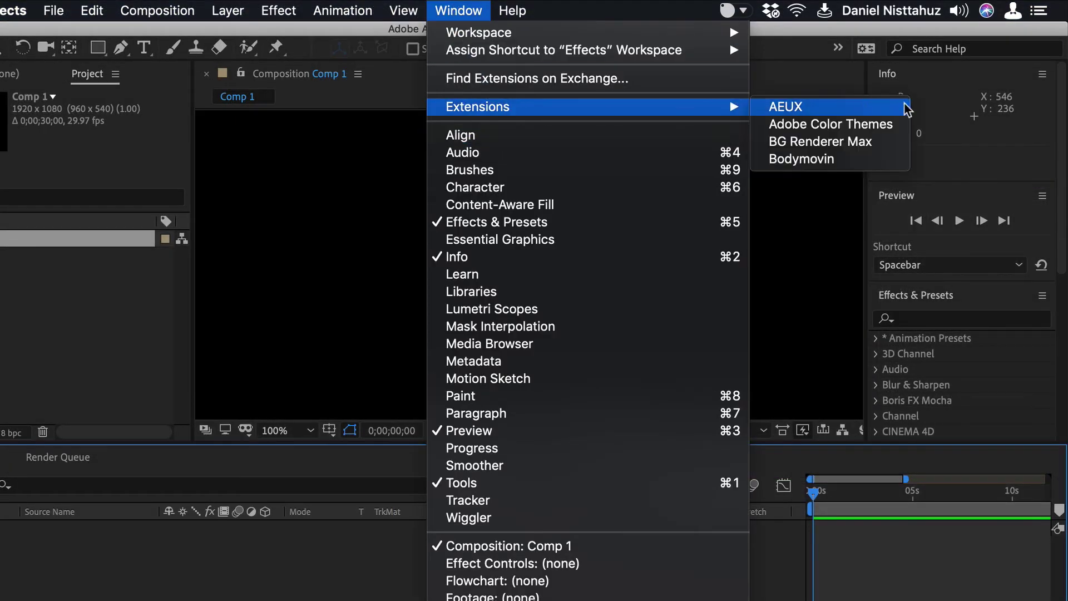
left_click(862, 108)
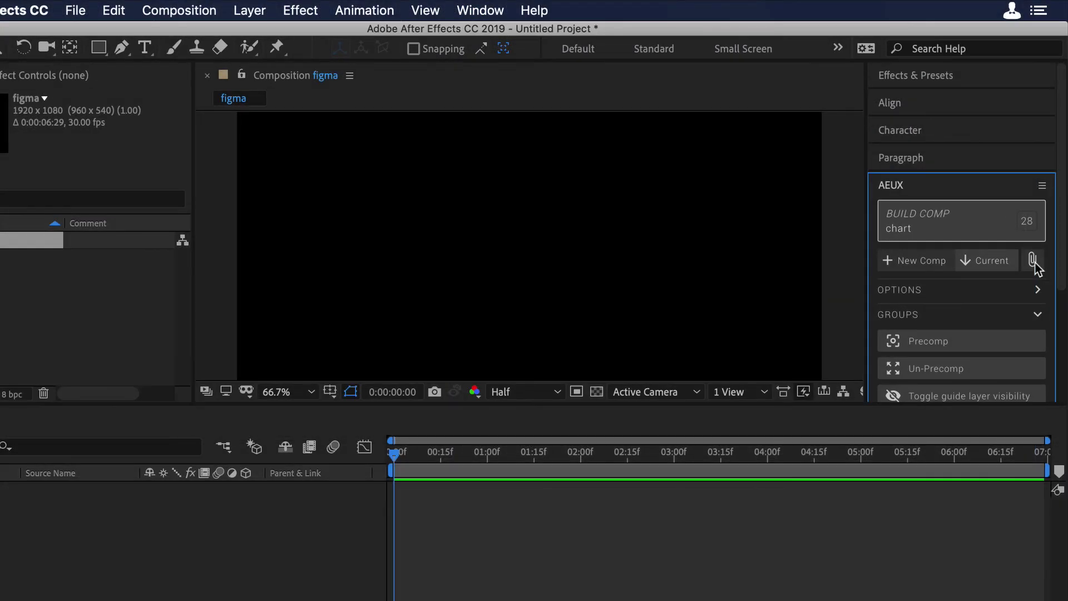
left_click(1033, 260)
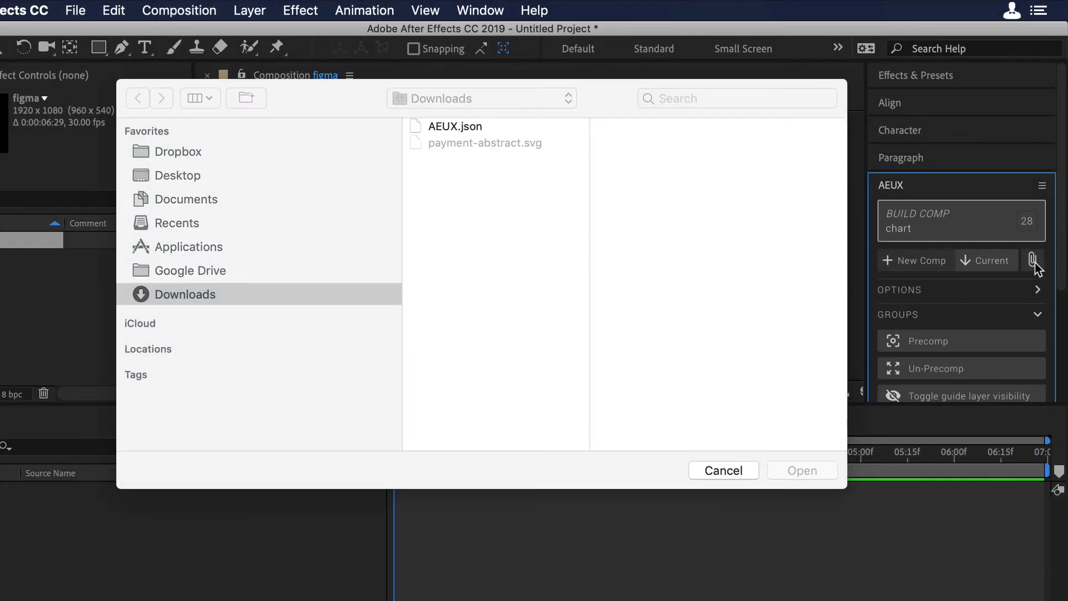
left_click(458, 125)
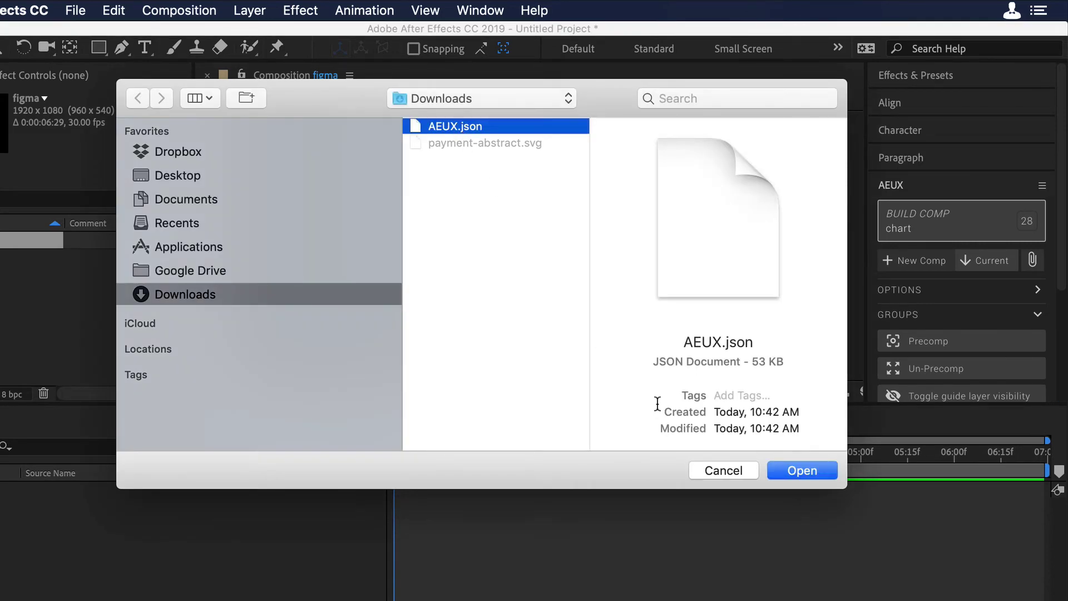
Import AEUX.json as Vector layers and set the figma composition's background colour to white.
left_click(811, 471)
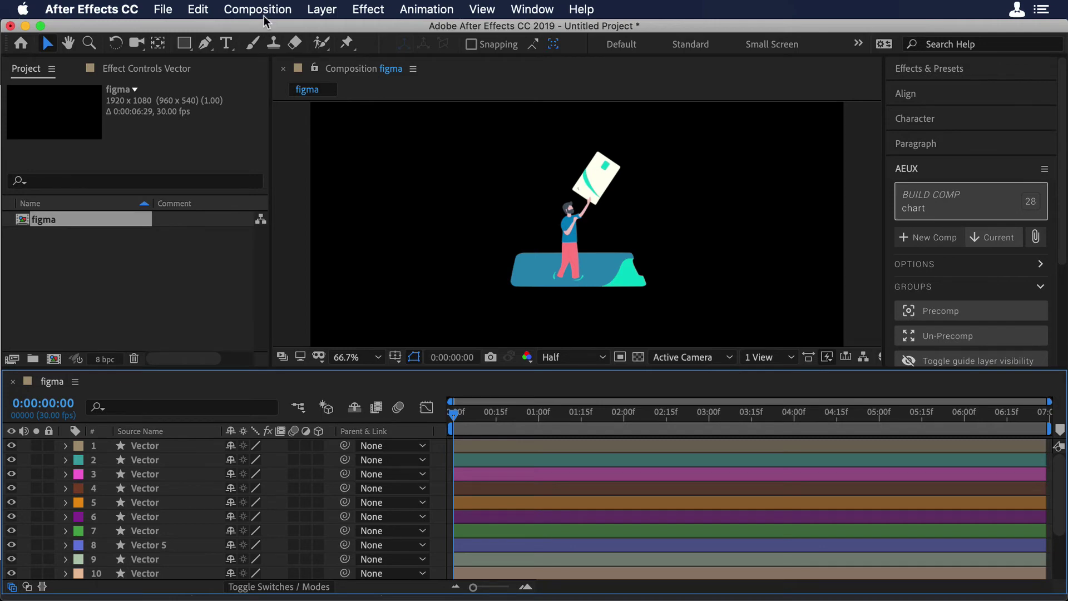
left_click(258, 9)
left_click(411, 56)
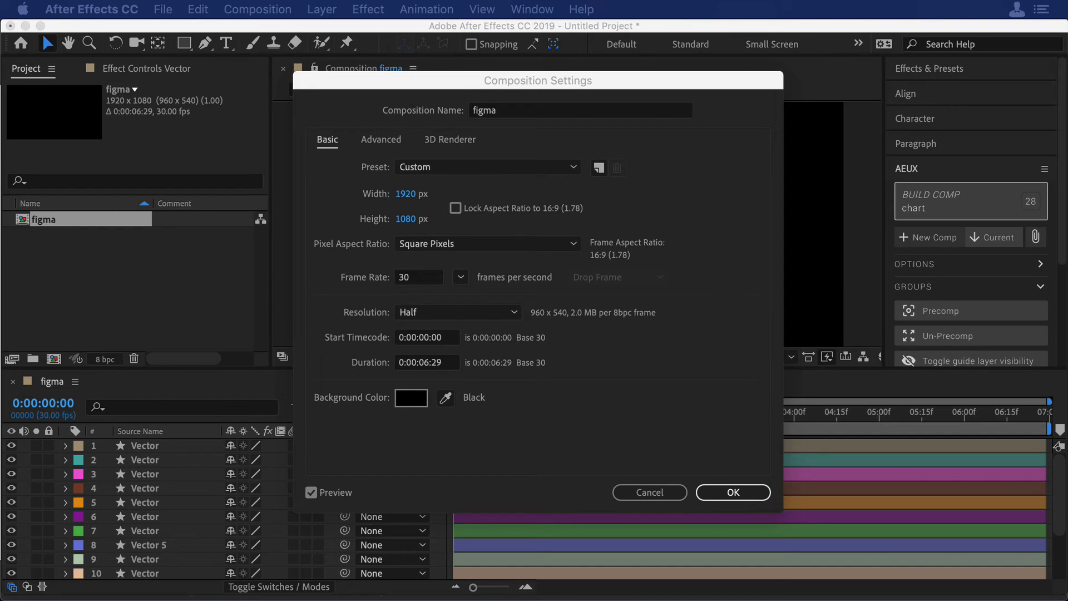
left_click(411, 397)
left_click(564, 167)
left_click_drag(584, 179, 584, 166)
left_click(718, 169)
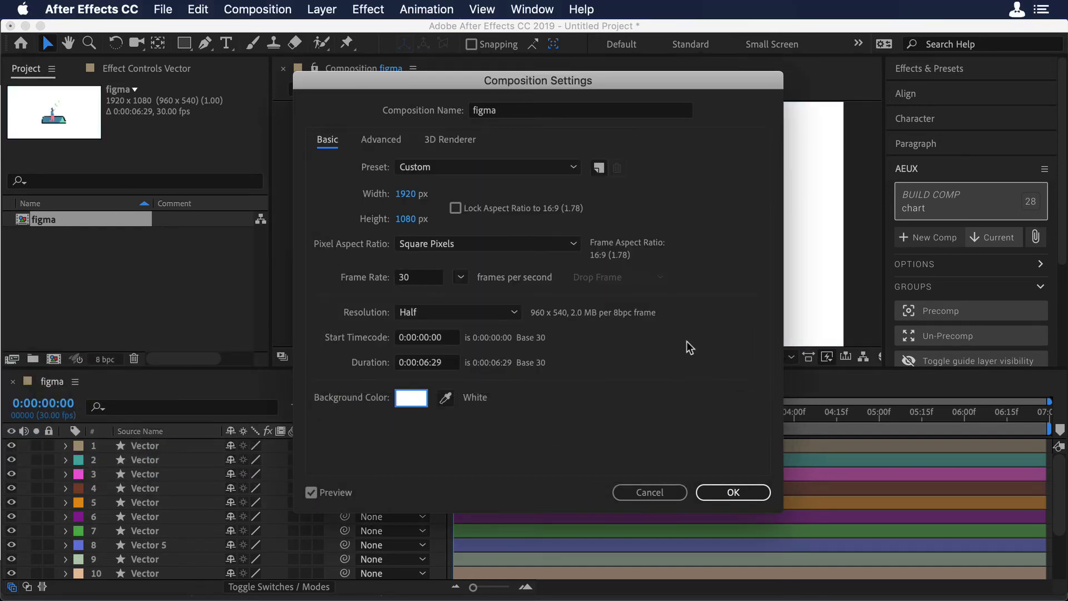
left_click(738, 495)
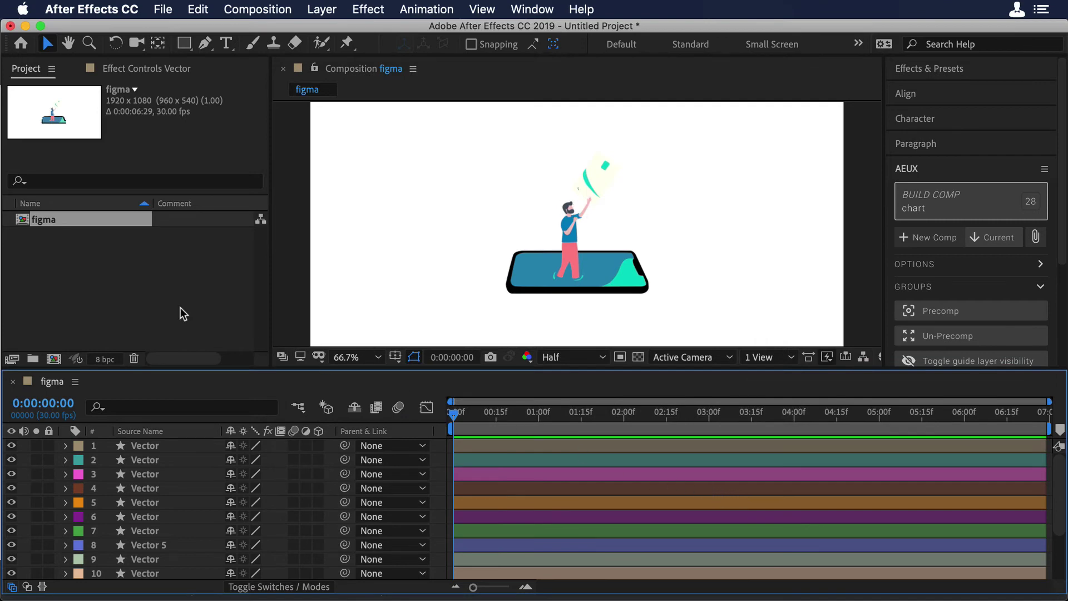
Create a second 1920×1080 composition with a white background named 'sketch'.
left_click(139, 286)
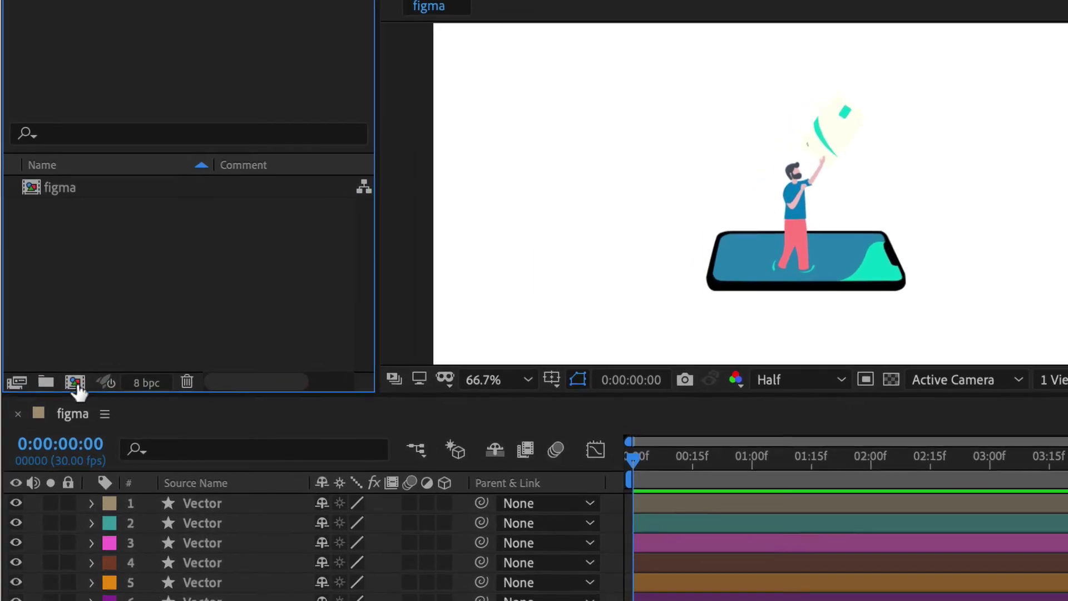
left_click(53, 359)
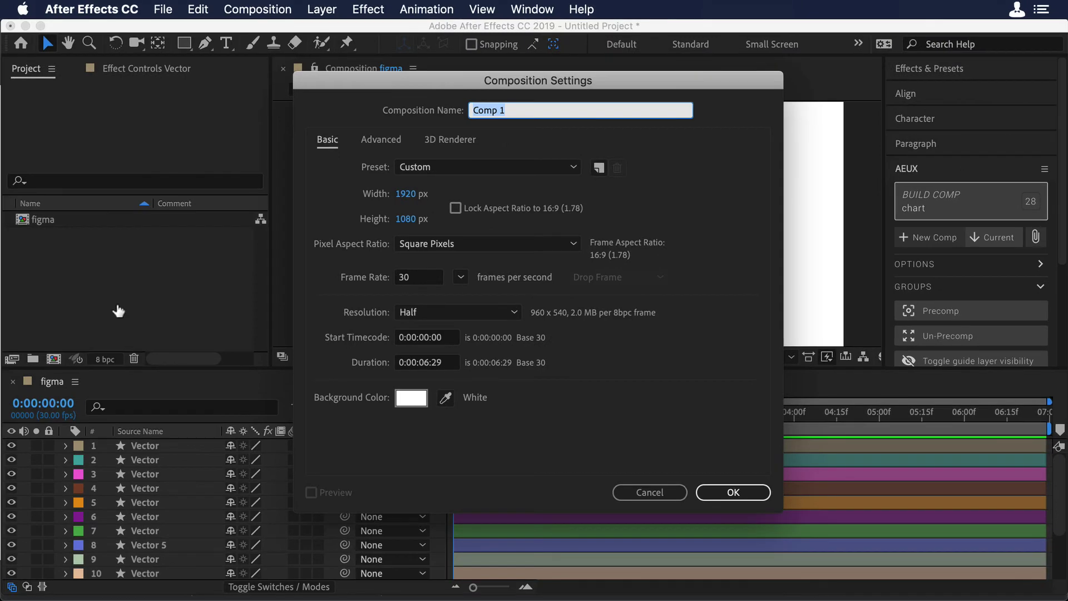
type("sketch")
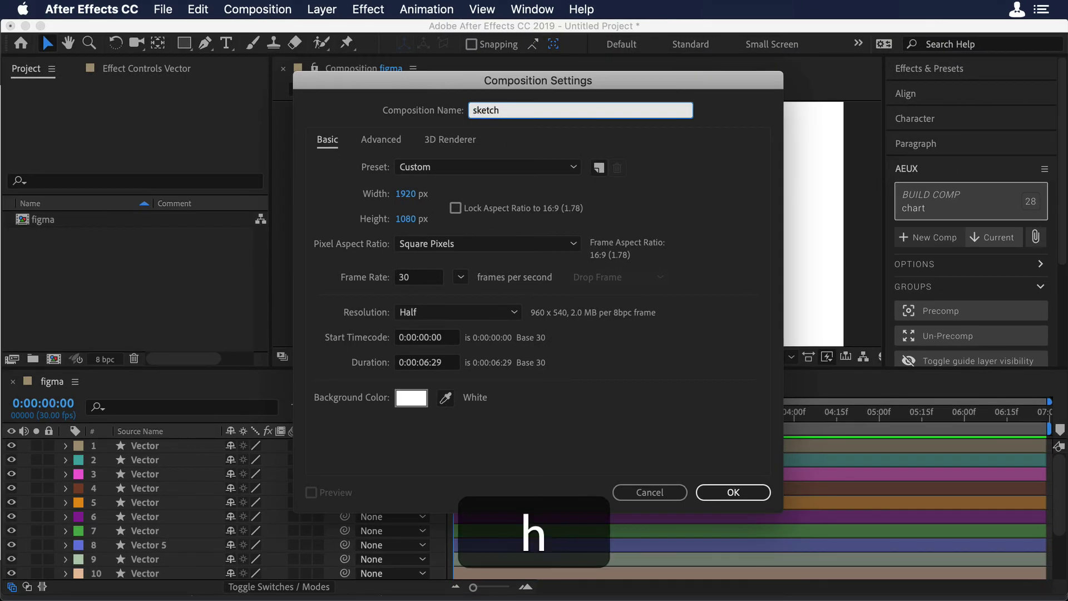
left_click(730, 492)
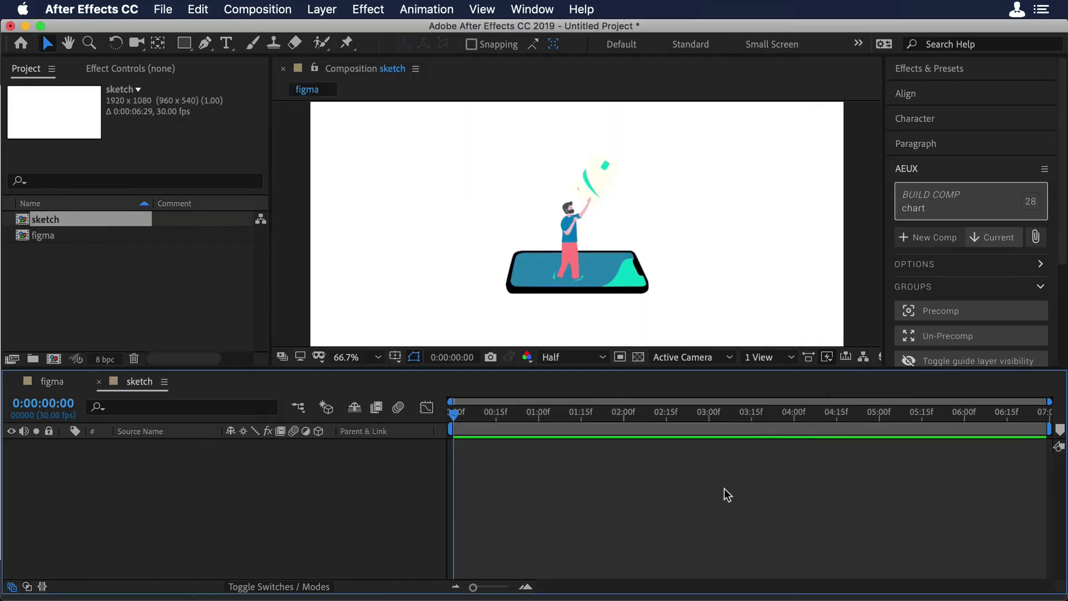
In Sketch, draw a new artboard and resize it to 1920×1080.
key("super+Tab")
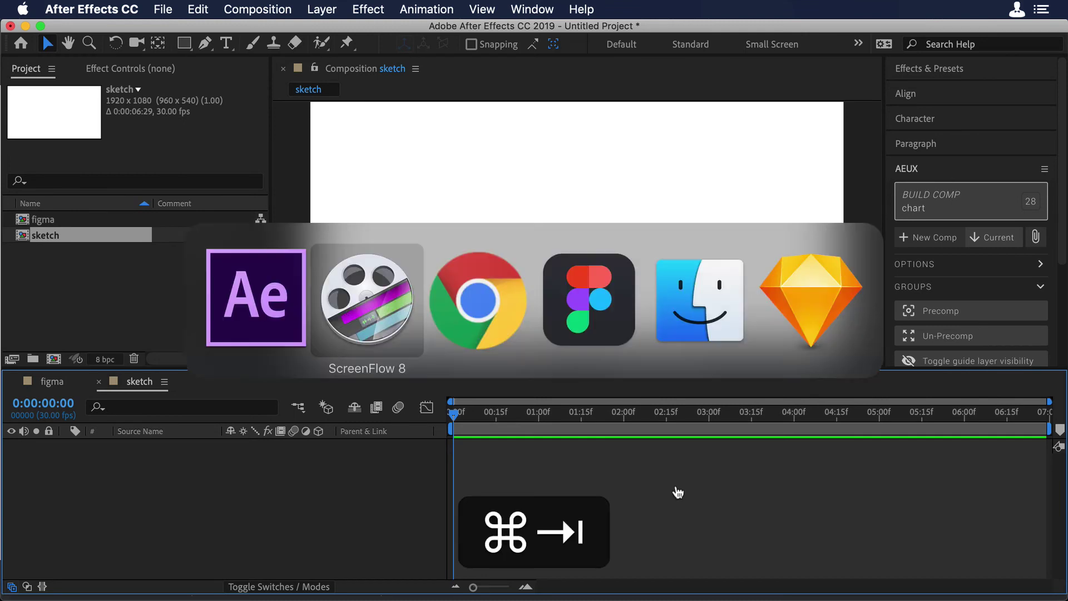
key("super+Tab")
key("super+Tab")
key("super+Tab")
key("super+Tab")
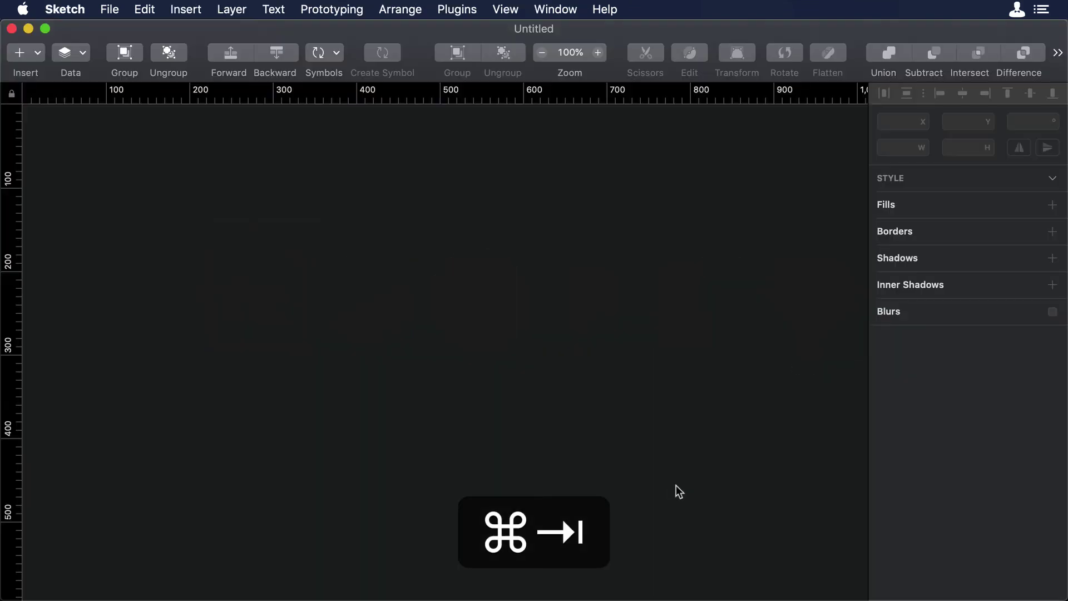
key("a")
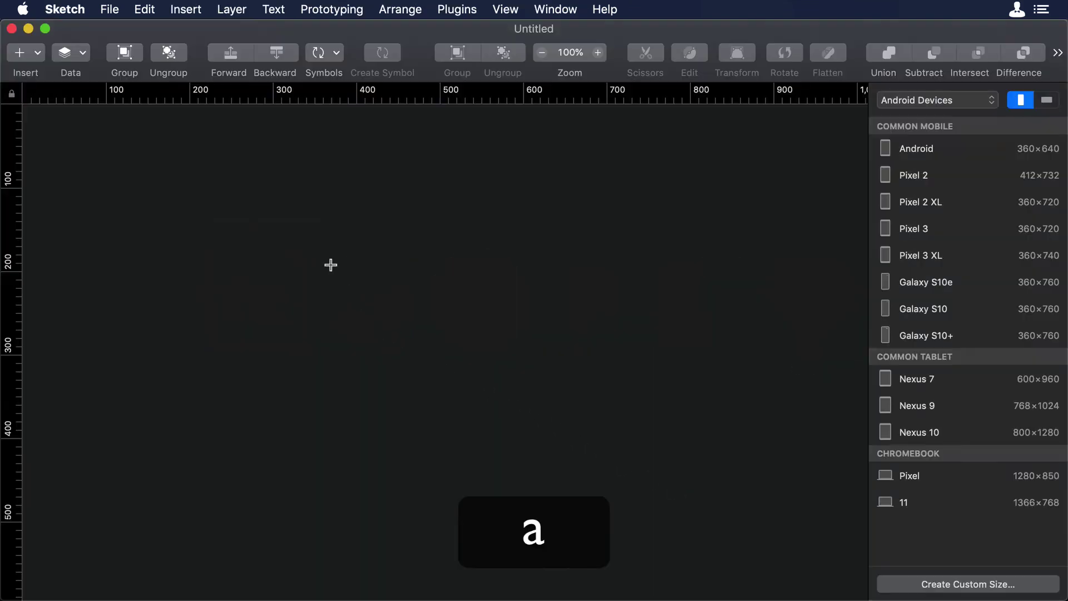
left_click_drag(239, 191, 470, 313)
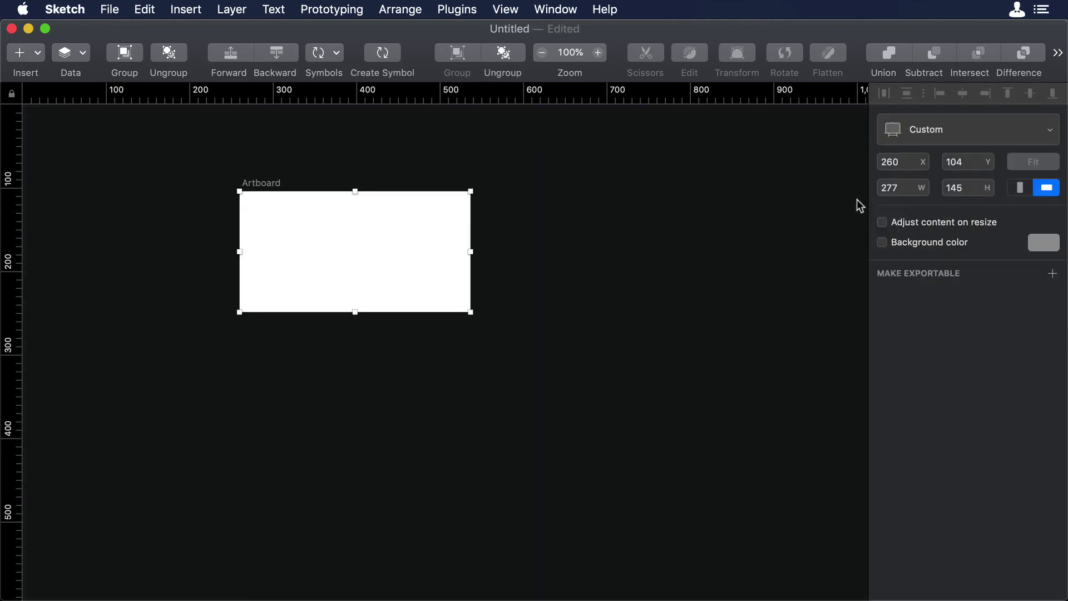
left_click(907, 188)
type("1920")
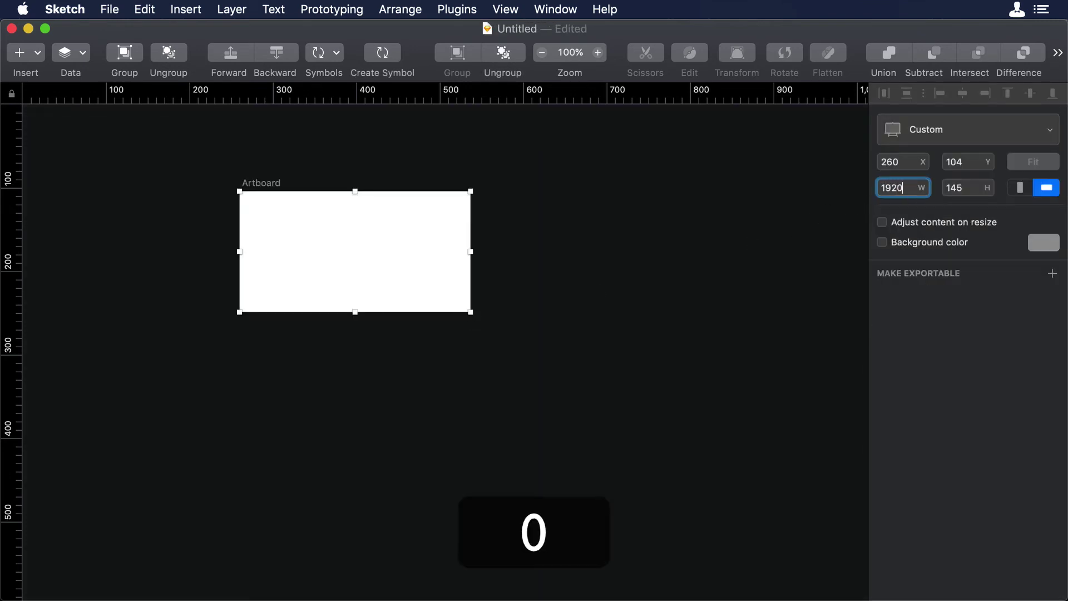
key("Tab")
type("1080")
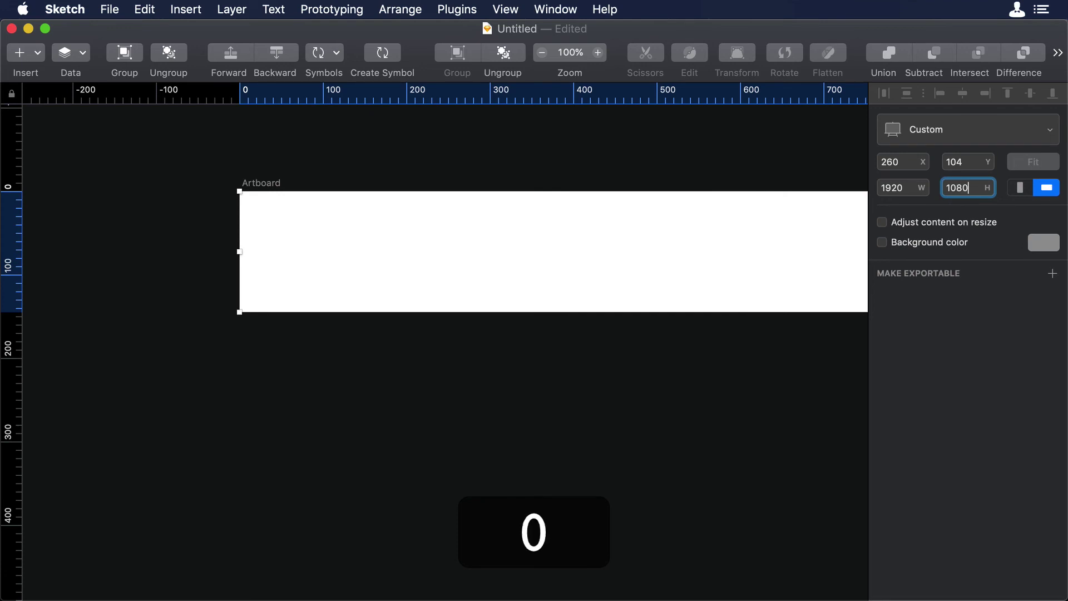
key("Return")
Zoom out so the whole 1920×1080 artboard is visible.
scroll(439, 286, "right", 5)
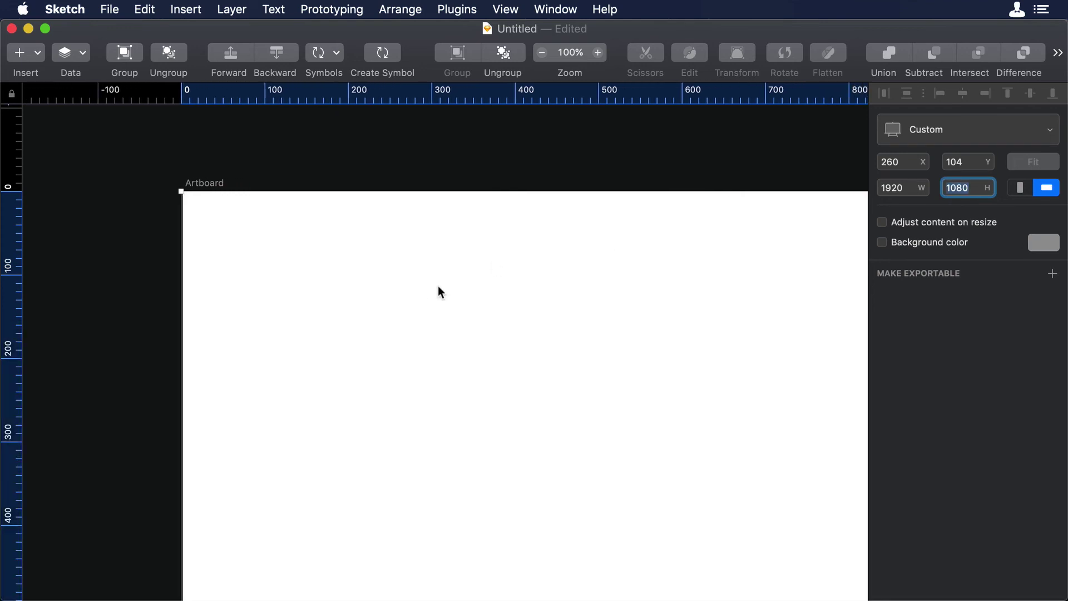
key("super+minus")
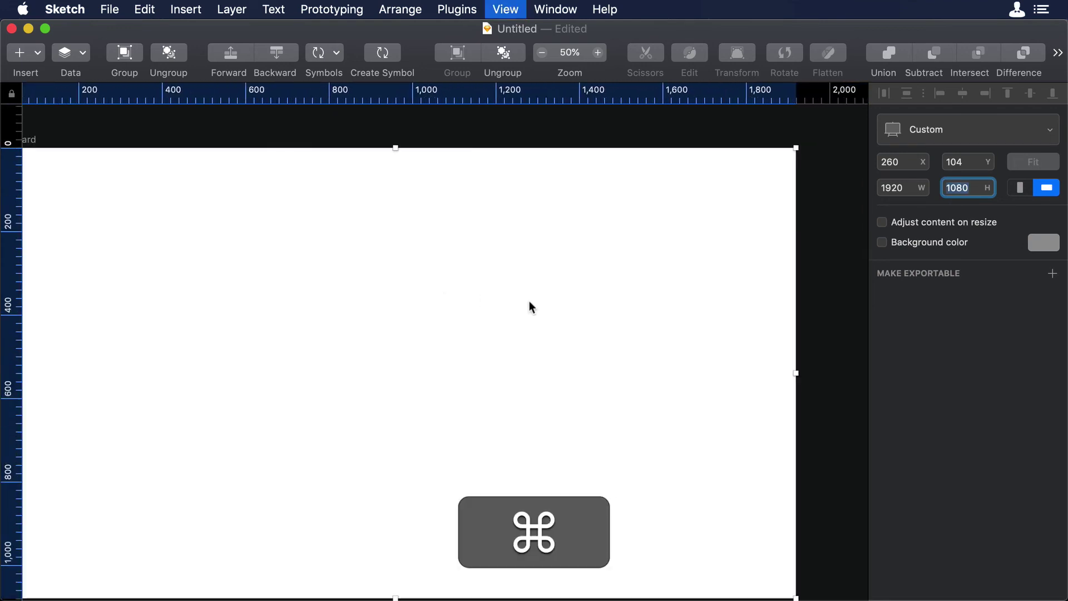
key("super+minus")
key("super+Tab")
key("super+Tab")
key("super+Tab")
key("super+Tab")
key("super+Tab")
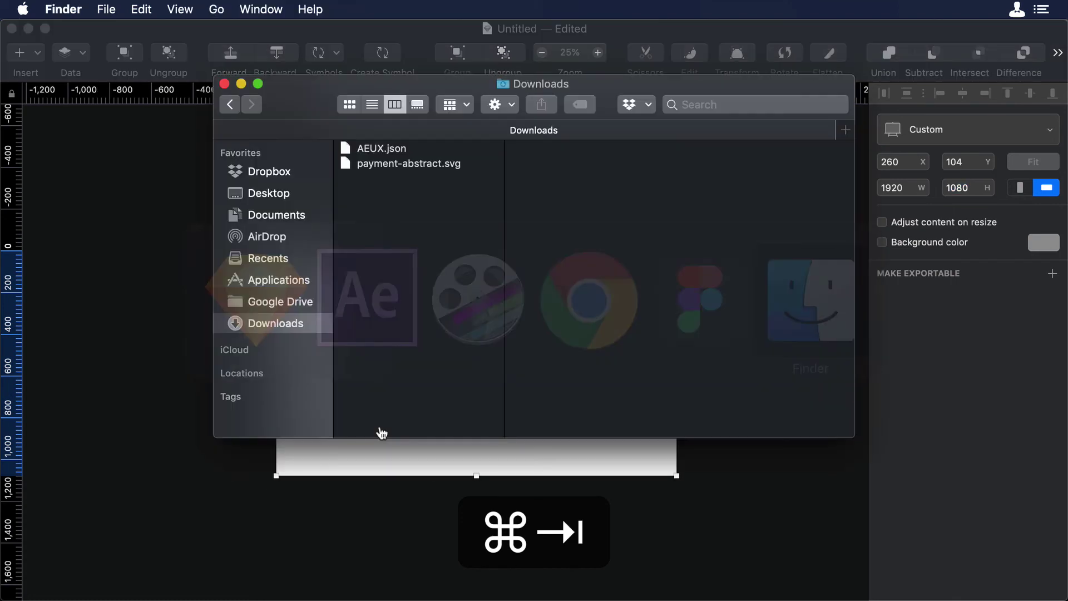
Drop payment-abstract.svg onto the artboard and ungroup it into separate layers.
mouse_move(421, 164)
left_mouse_down()
mouse_move(489, 342)
mouse_move(525, 553)
mouse_move(475, 349)
mouse_move(471, 370)
left_mouse_up()
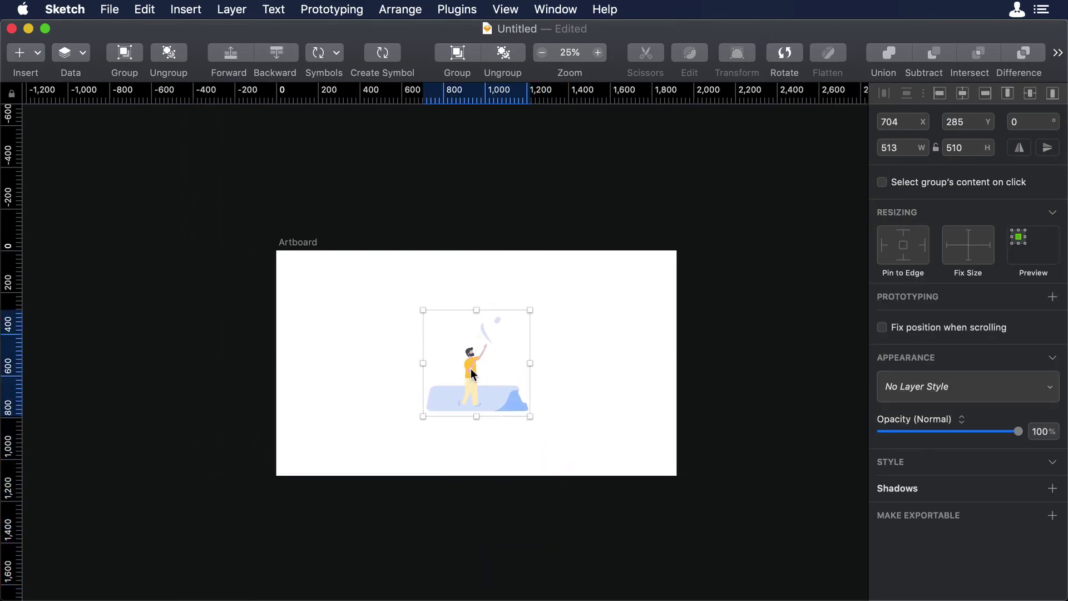
right_click(471, 368)
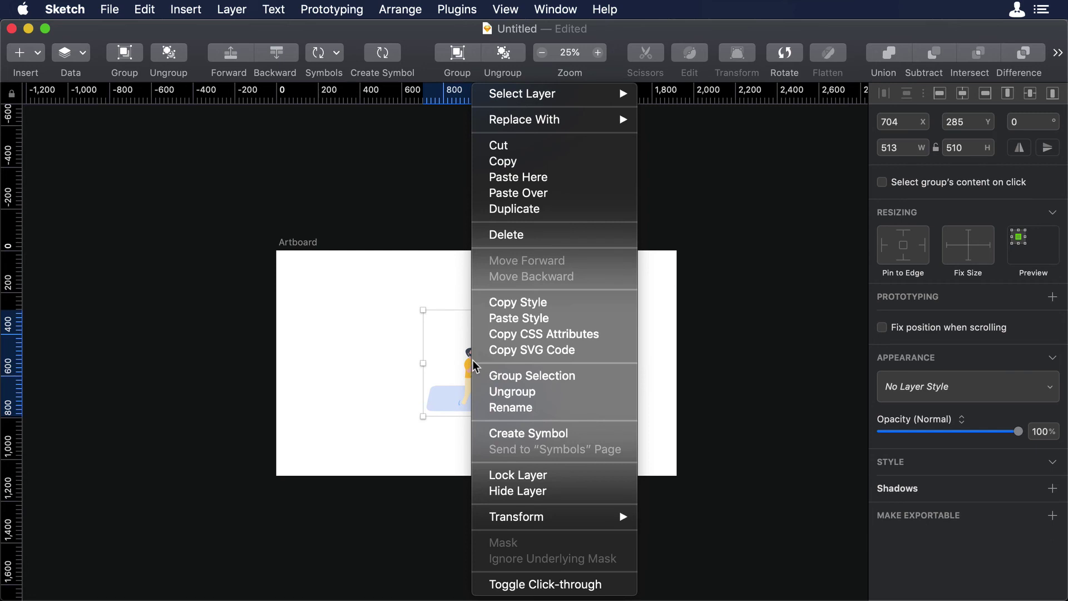
left_click(547, 389)
left_click(629, 390)
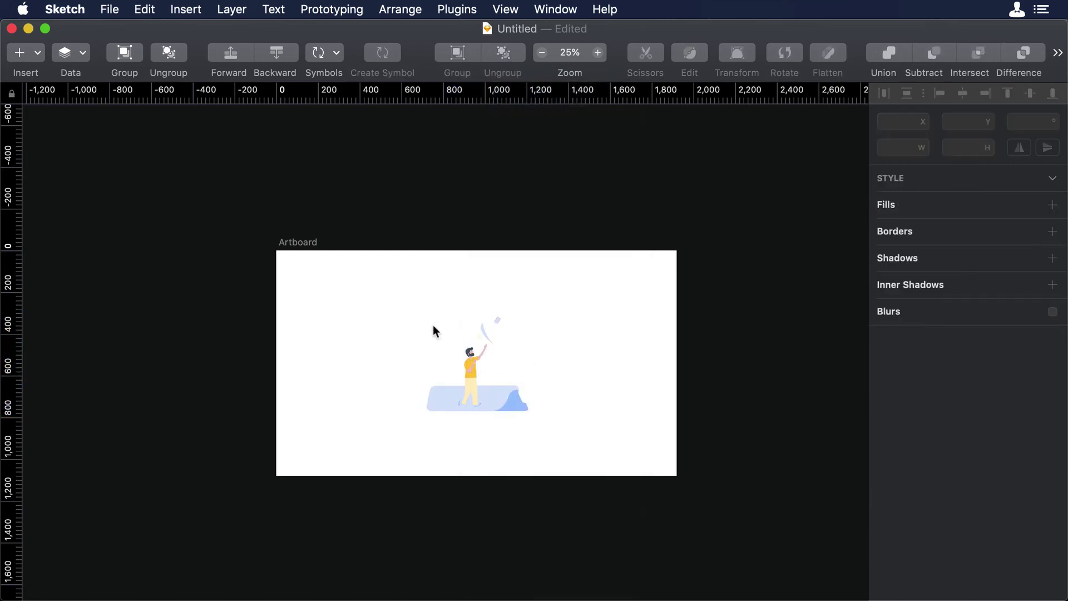
Zoom in to 50% around the character's torso, then deselect.
left_click(473, 368)
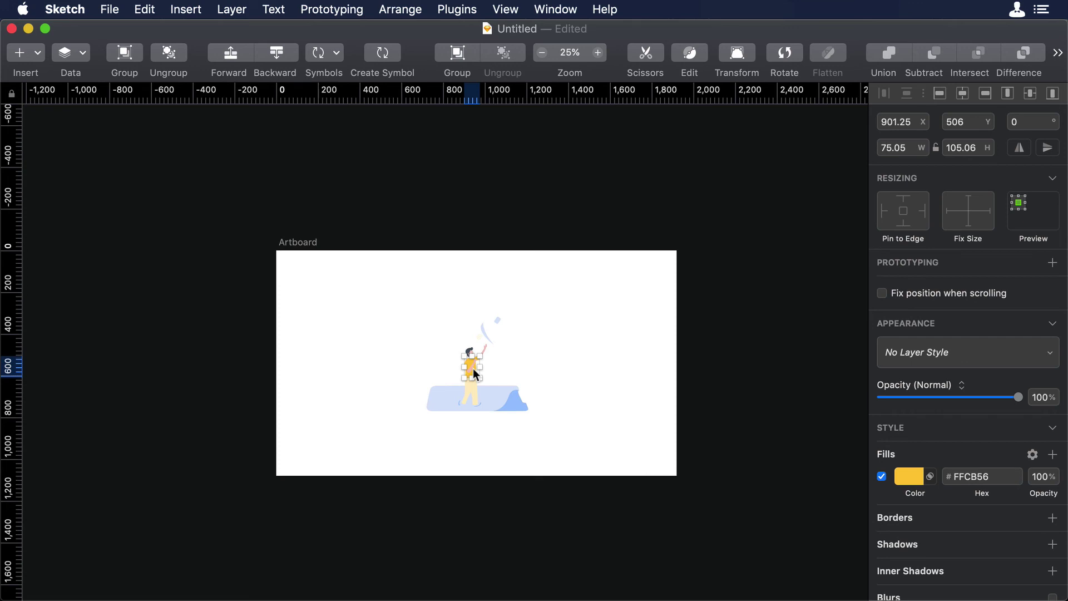
key("super+equal")
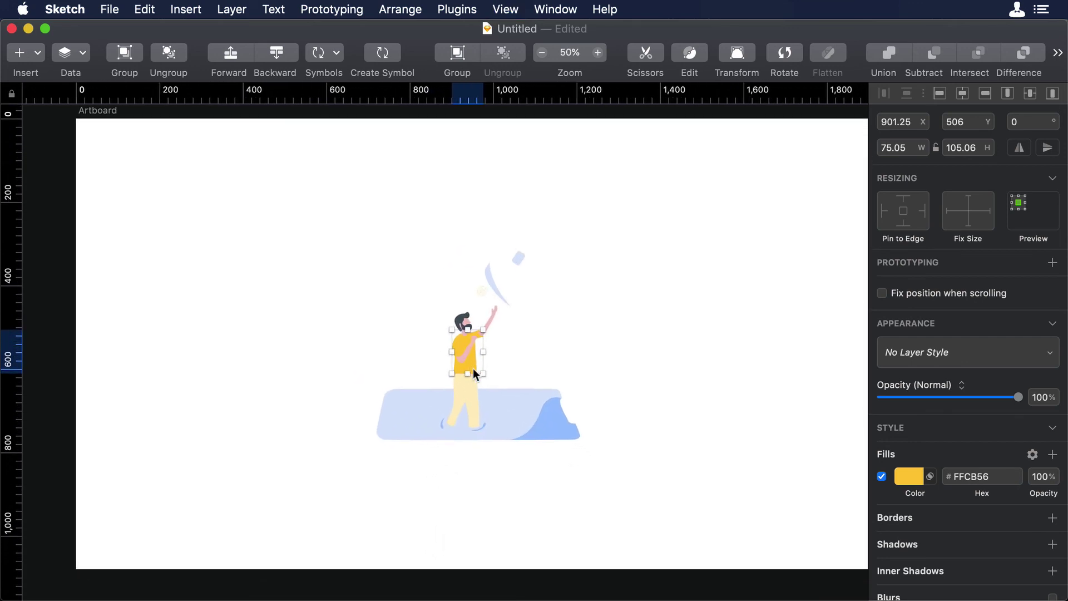
left_click(636, 363)
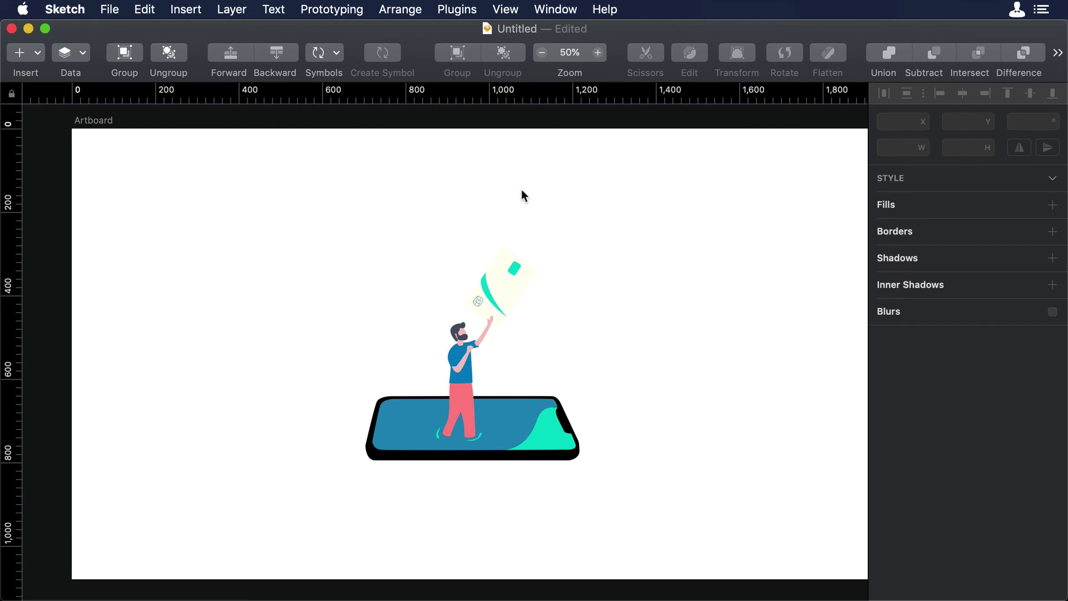
Open the AEUX panel and send the whole artboard's 15 layers to After Effects.
left_click(456, 9)
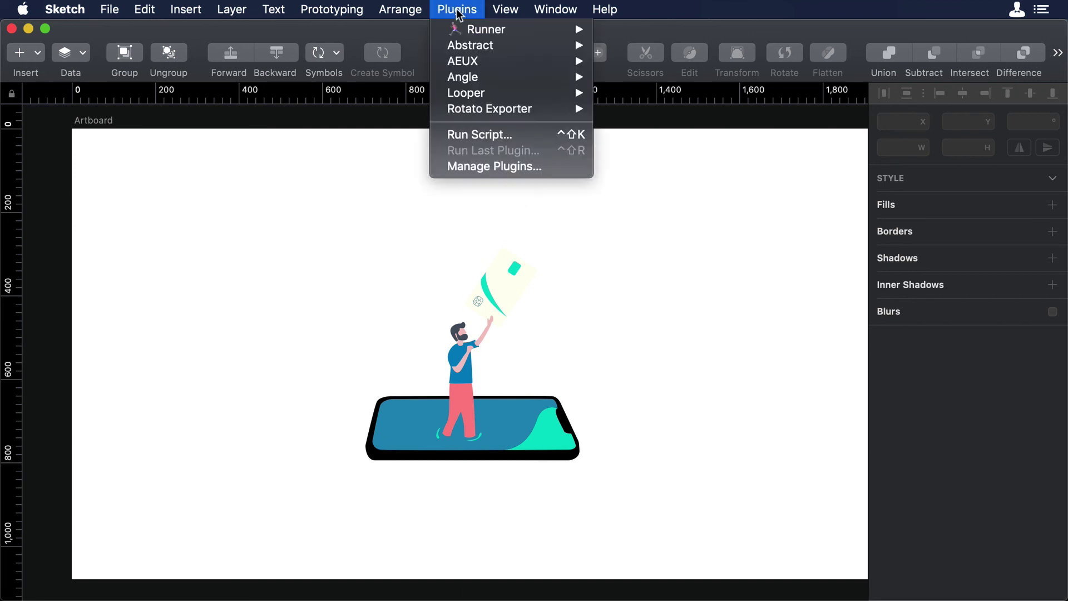
mouse_move(478, 61)
left_click(649, 61)
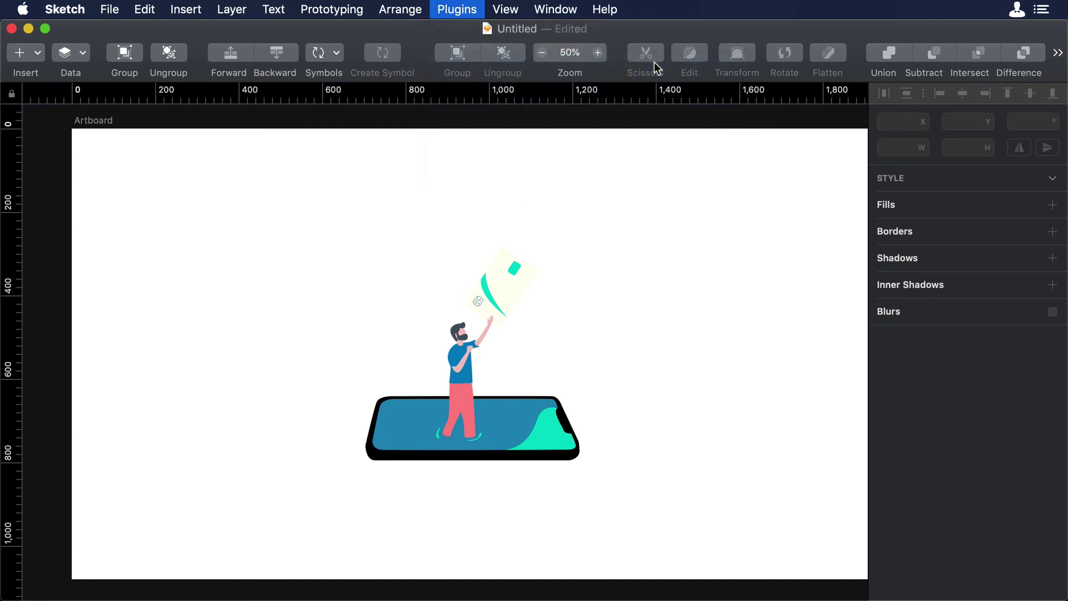
left_click_drag(523, 128, 855, 293)
left_click(102, 123)
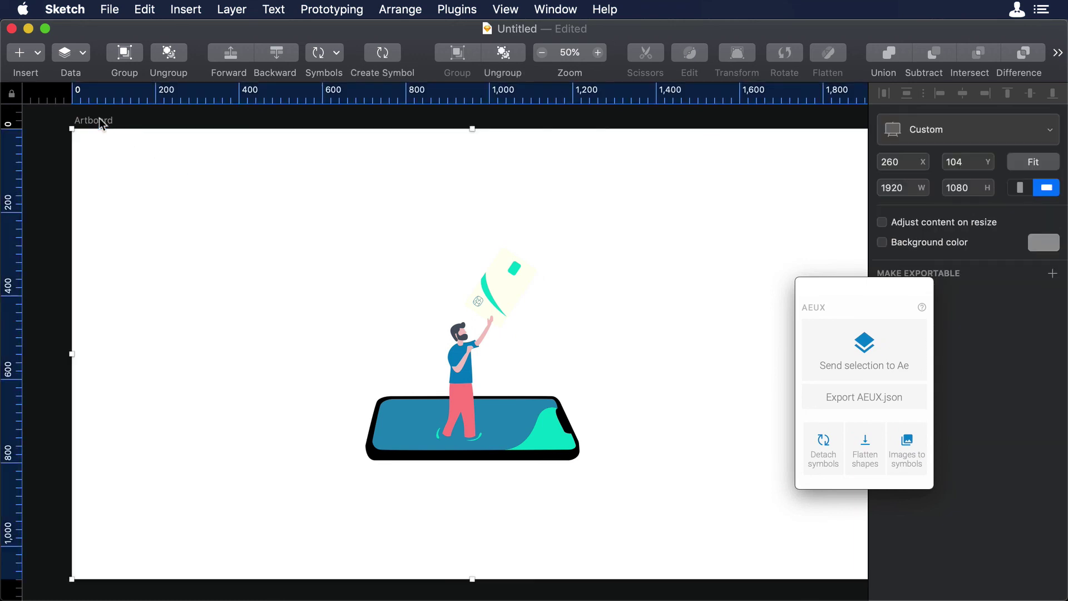
left_click(862, 349)
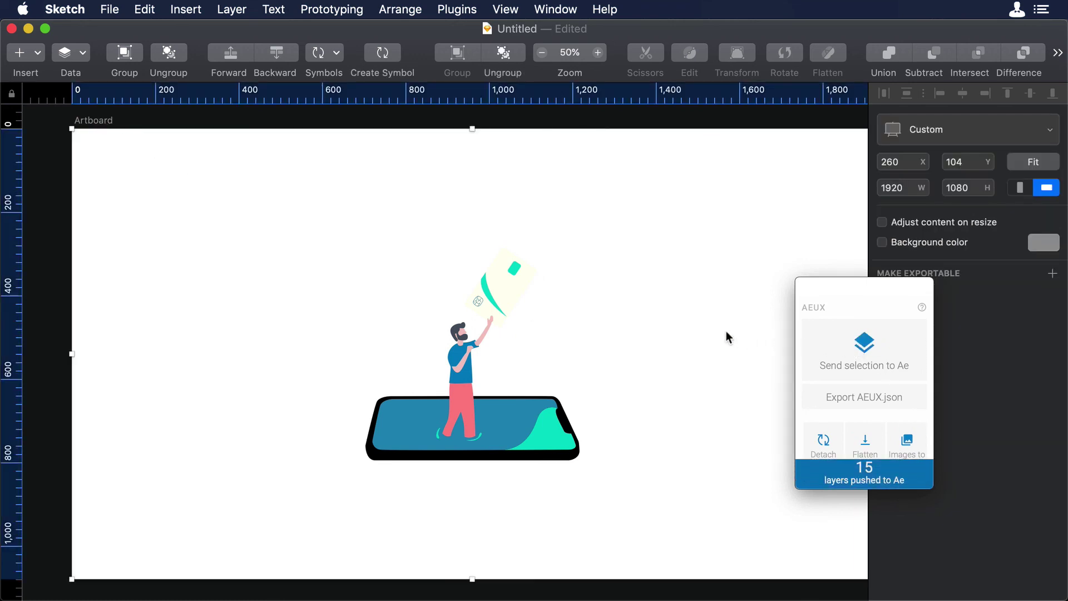
key("super+Tab")
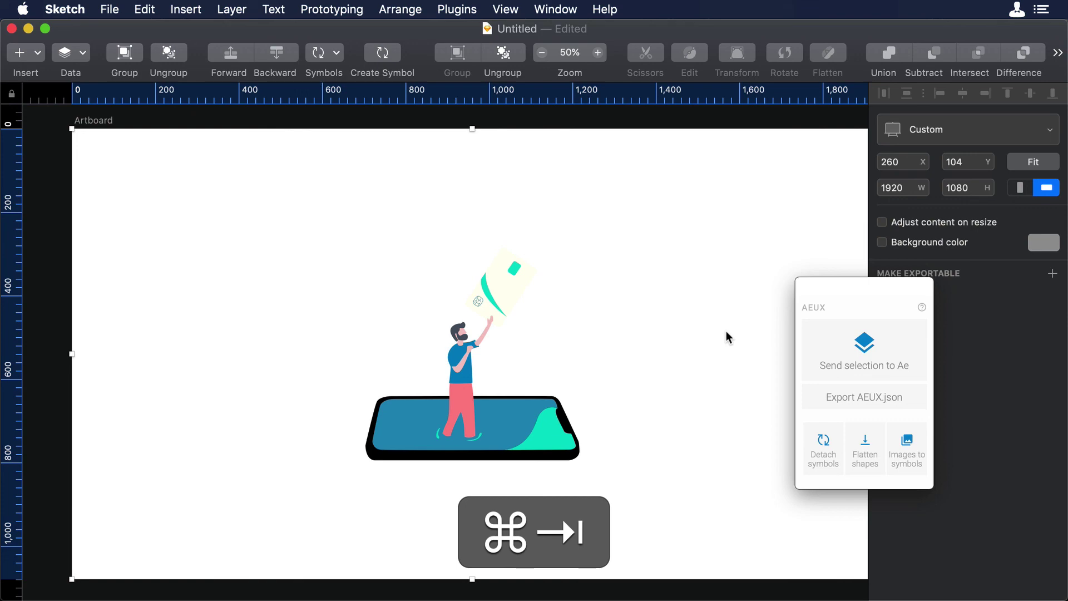
Build the sketch comp from the AEUX Artboard layers, fit it, then show figma.
key("super+Tab")
key("super+Tab")
key("super+Tab")
key("super+Tab")
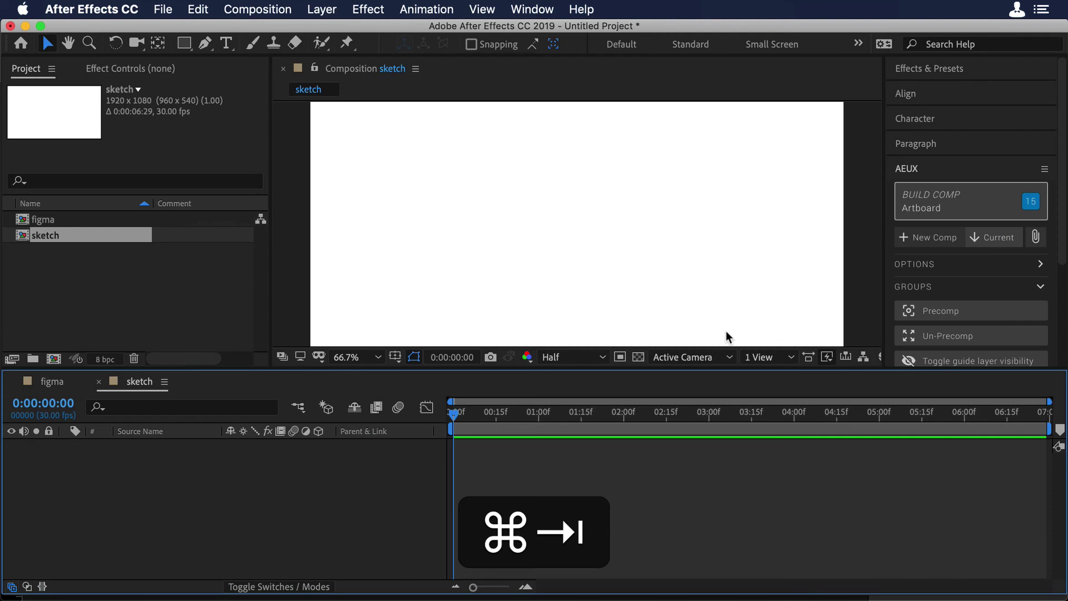
left_click(969, 212)
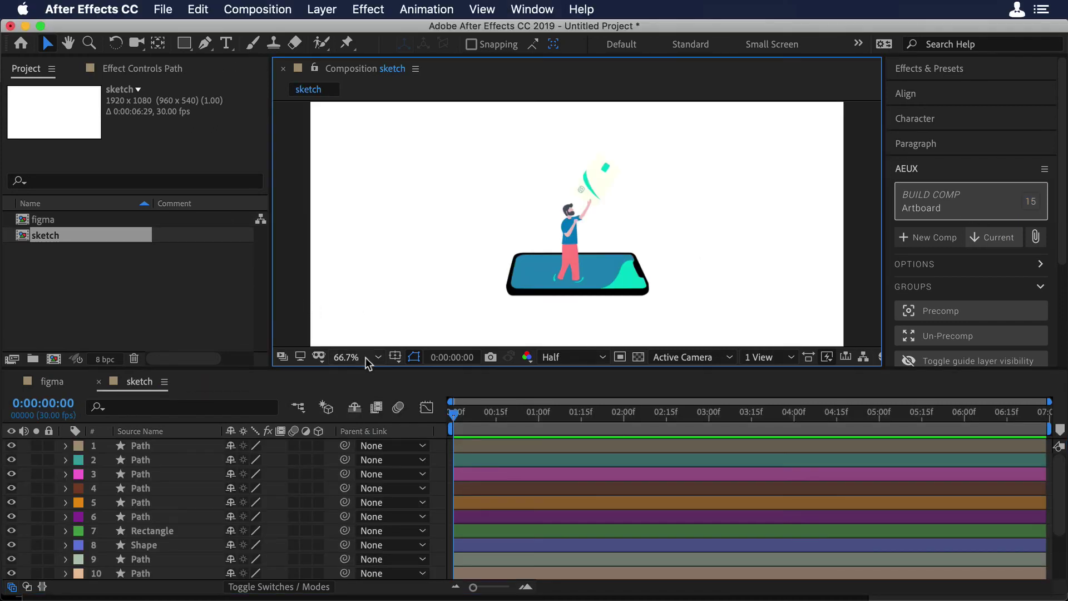
left_click(359, 358)
left_click(352, 60)
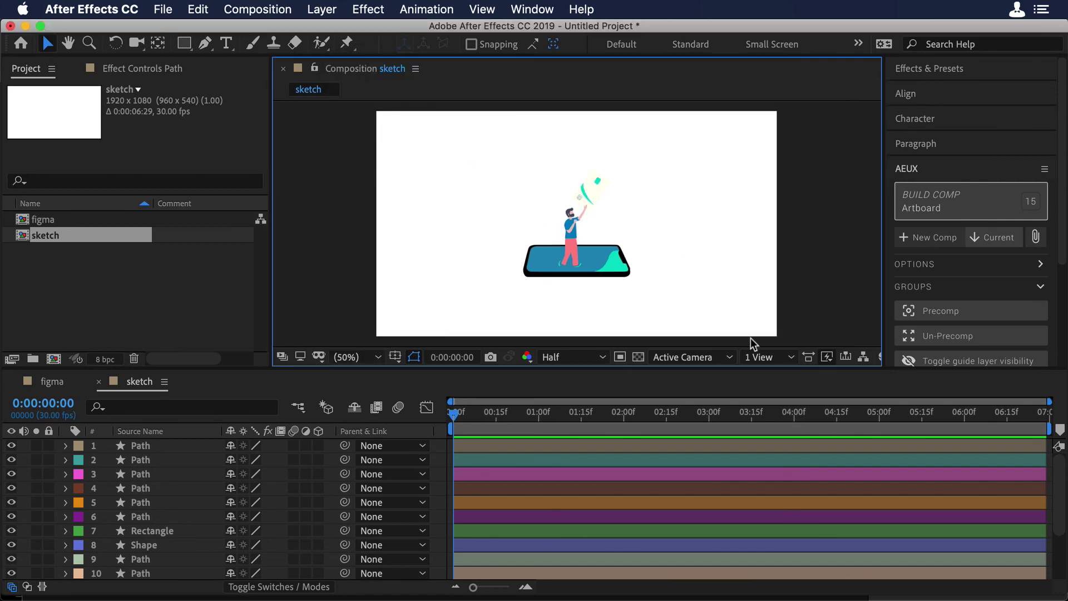
left_click(52, 381)
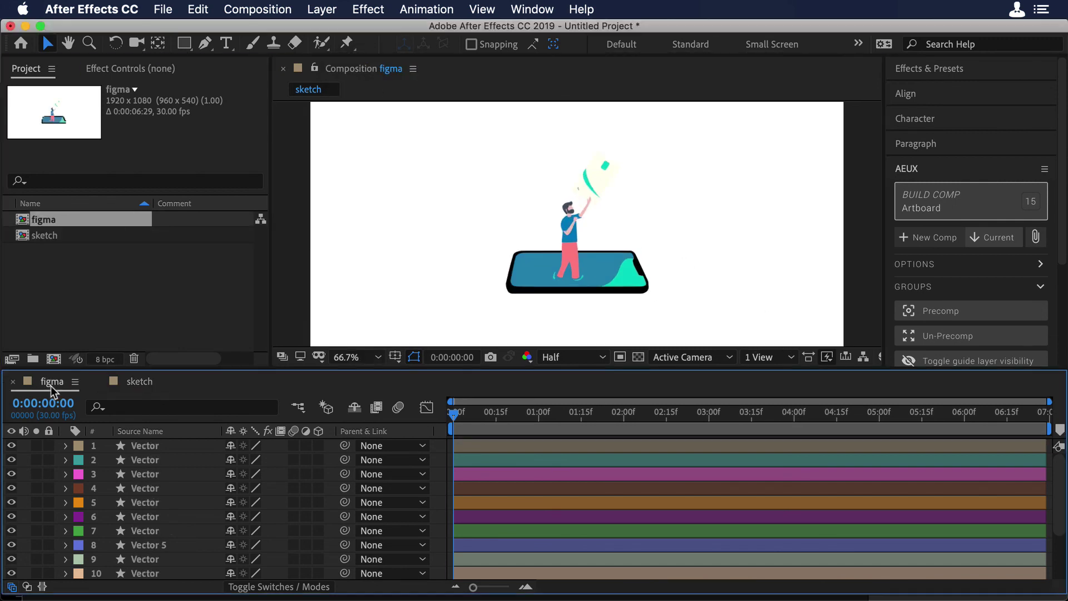
Set the figma composition's viewer magnification to Fit.
left_click(342, 357)
left_click(359, 61)
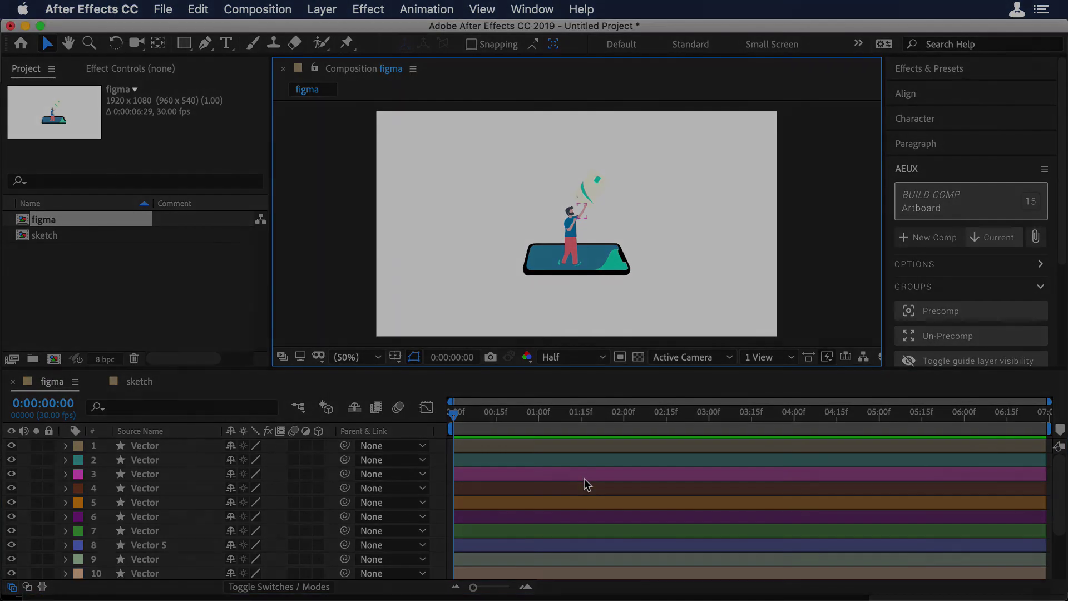